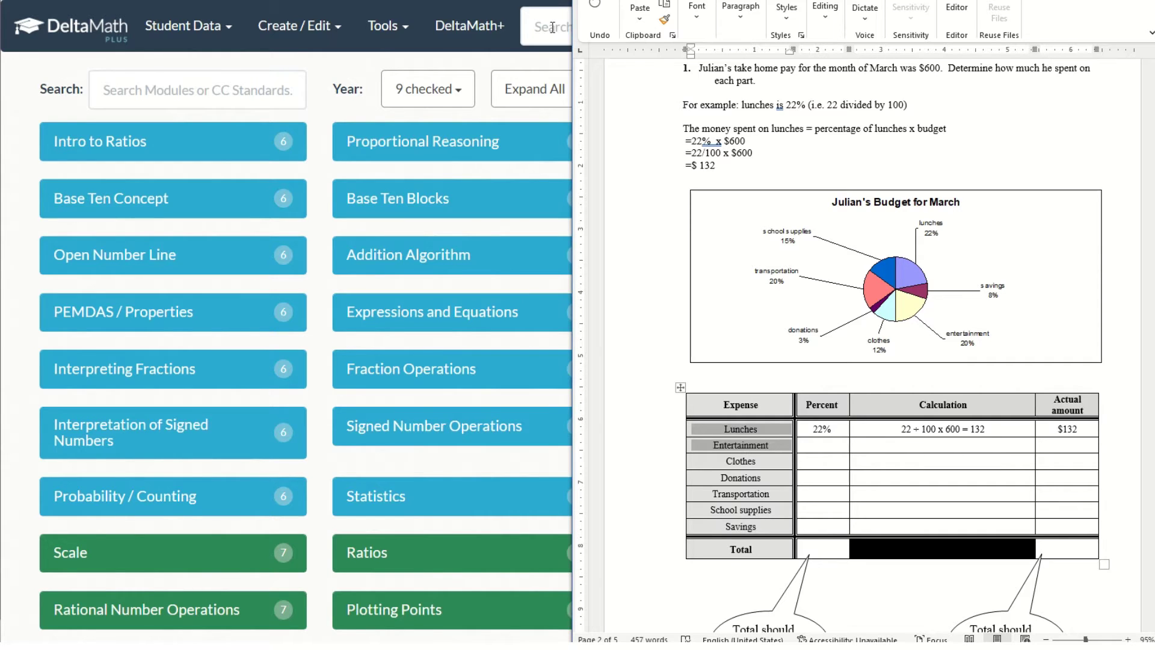
Step: Start a new standard assignment and show its Skills settings
left_click(332, 37)
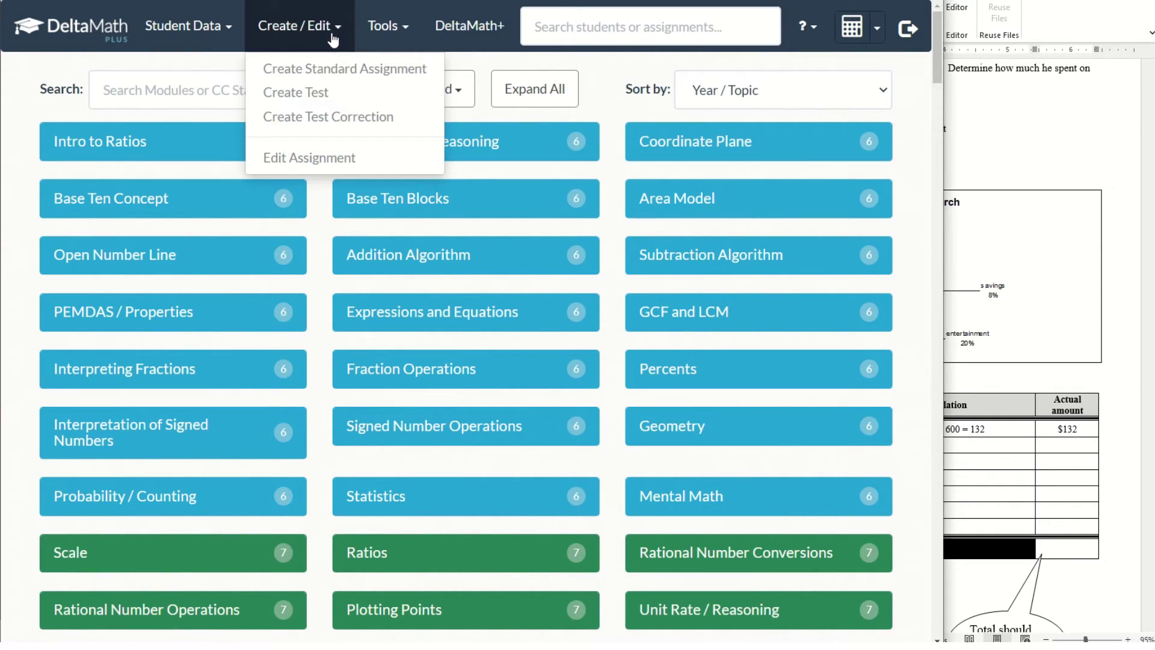
left_click(308, 68)
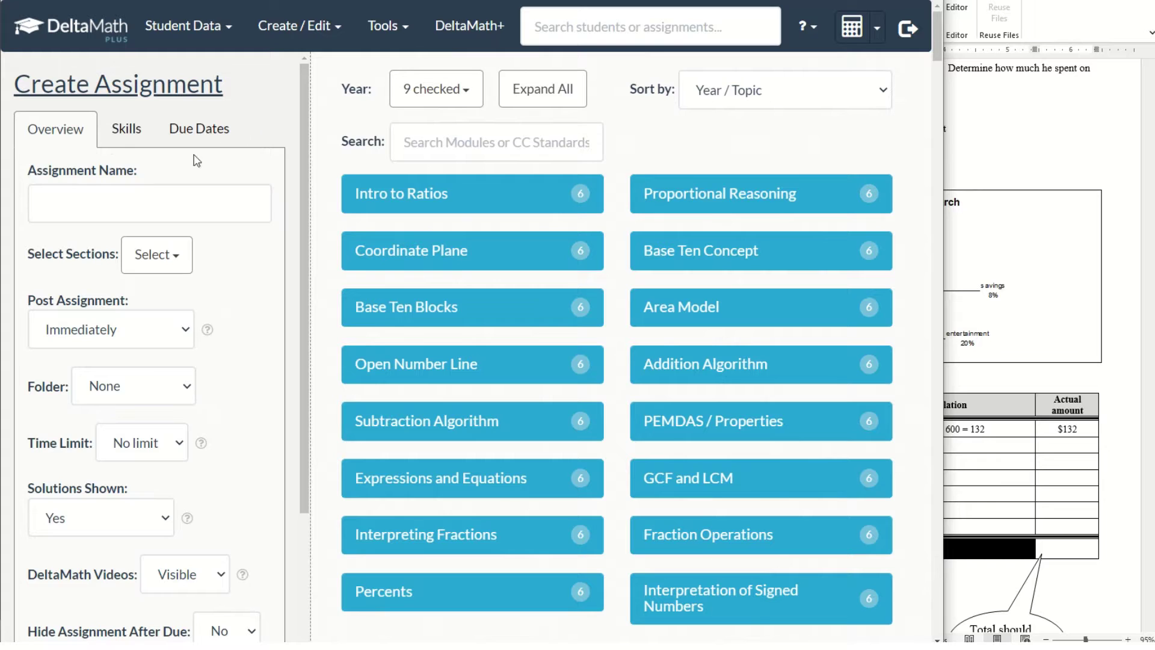
left_click(114, 137)
Step: Copy Julian's $600 budget question text from the Word worksheet
left_click(1033, 131)
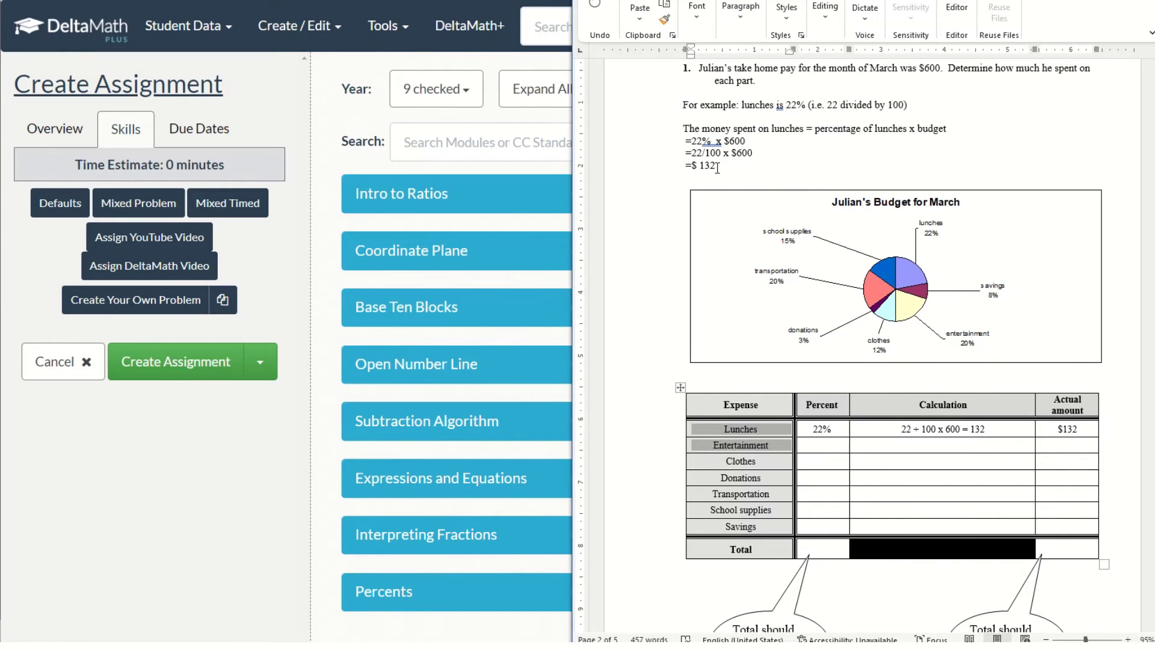
left_click_drag(717, 168, 701, 68)
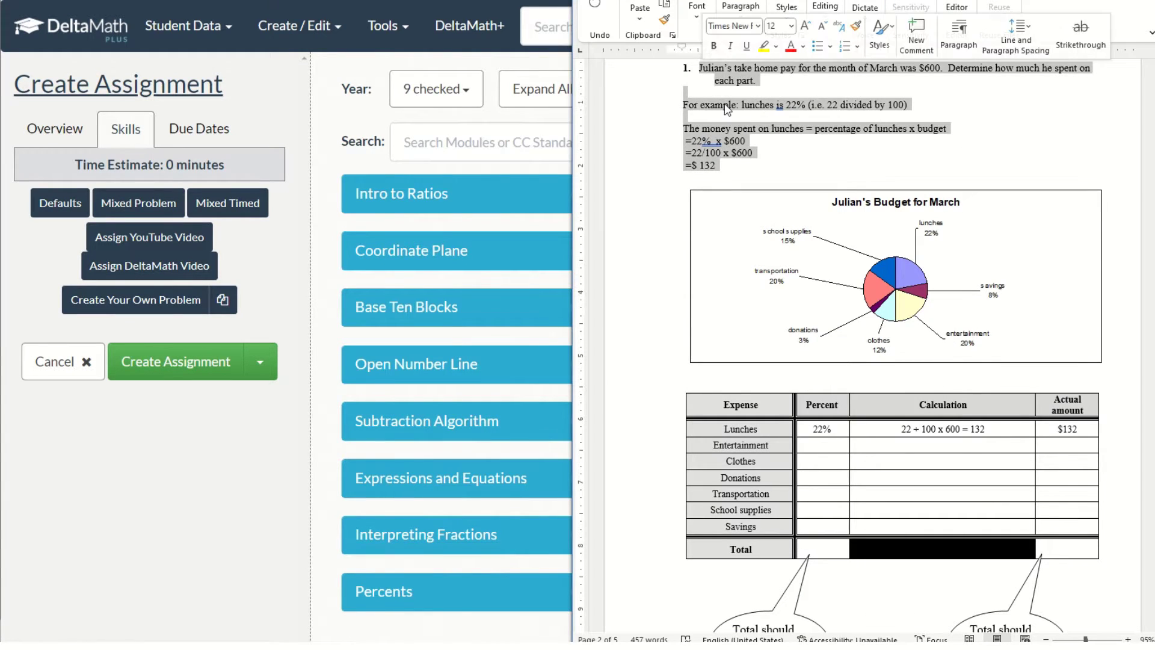
right_click(727, 108)
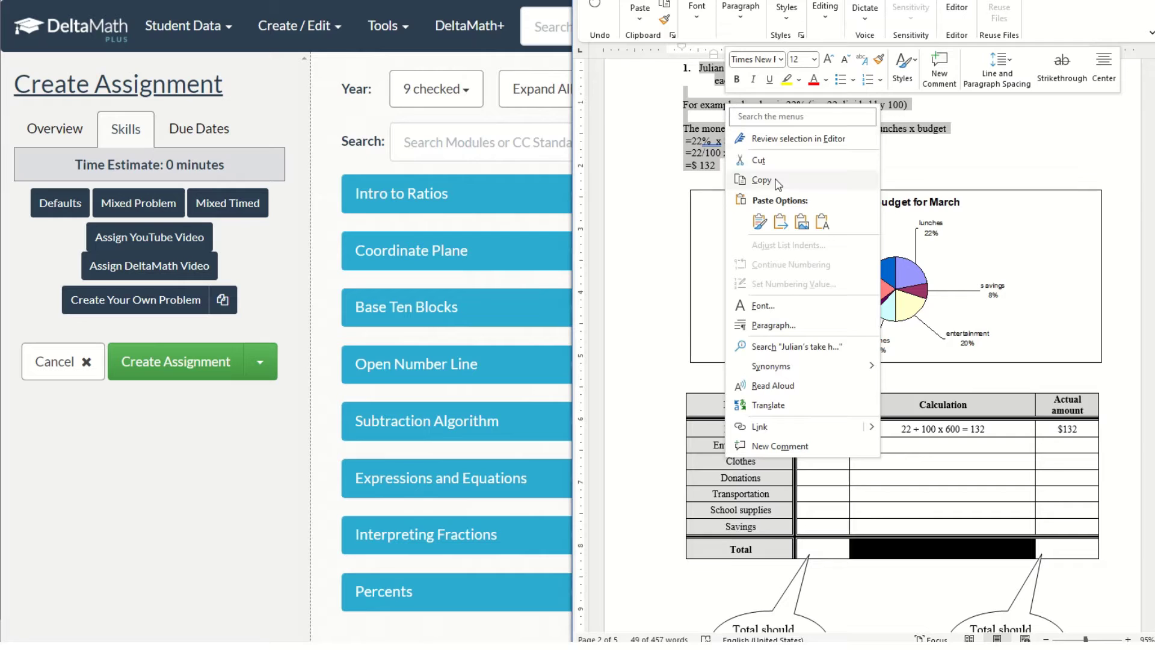
left_click(761, 180)
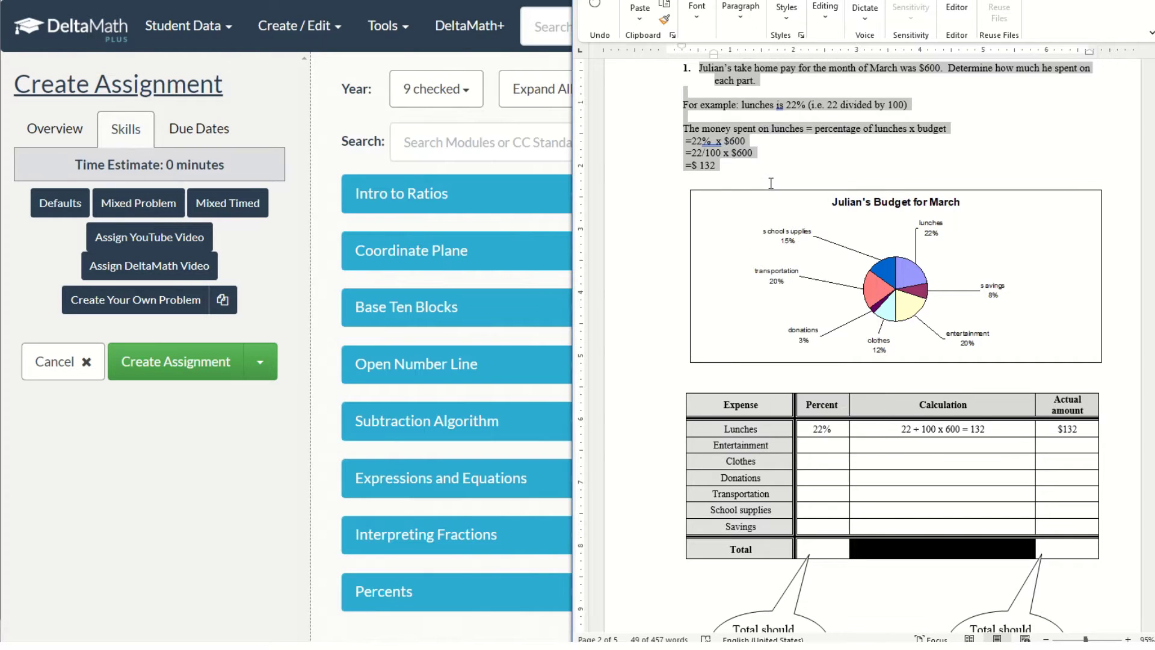
Step: Add a Create Your Own Problem question and paste the budget question into its Question Prompt
left_click(114, 301)
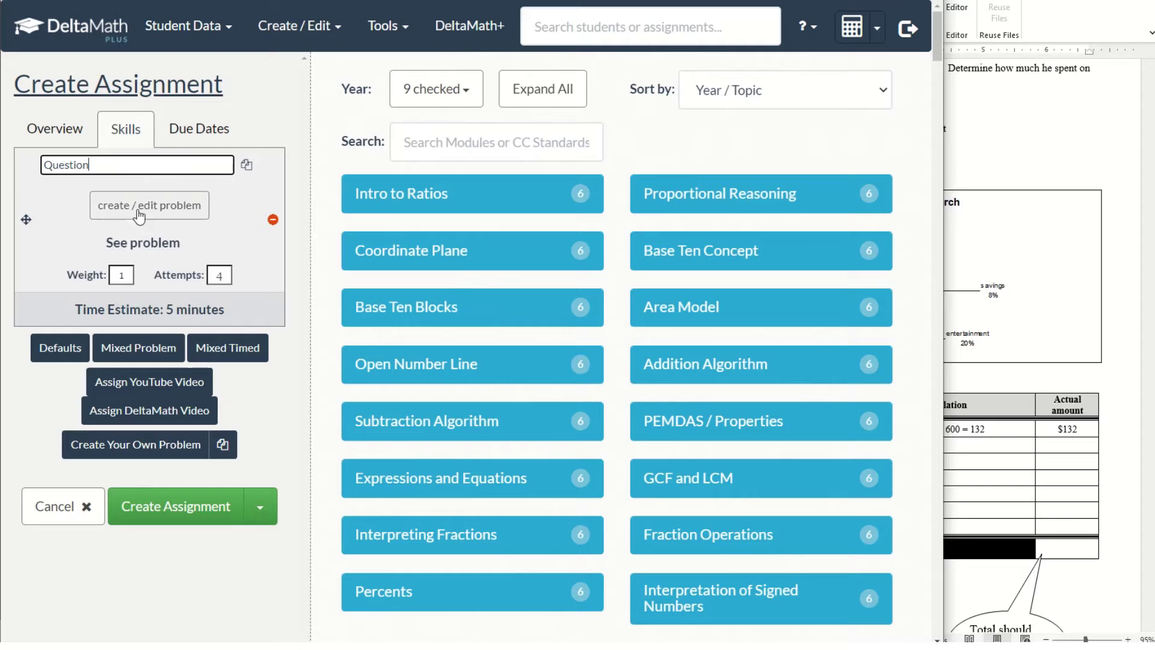
left_click(139, 212)
left_click(127, 161)
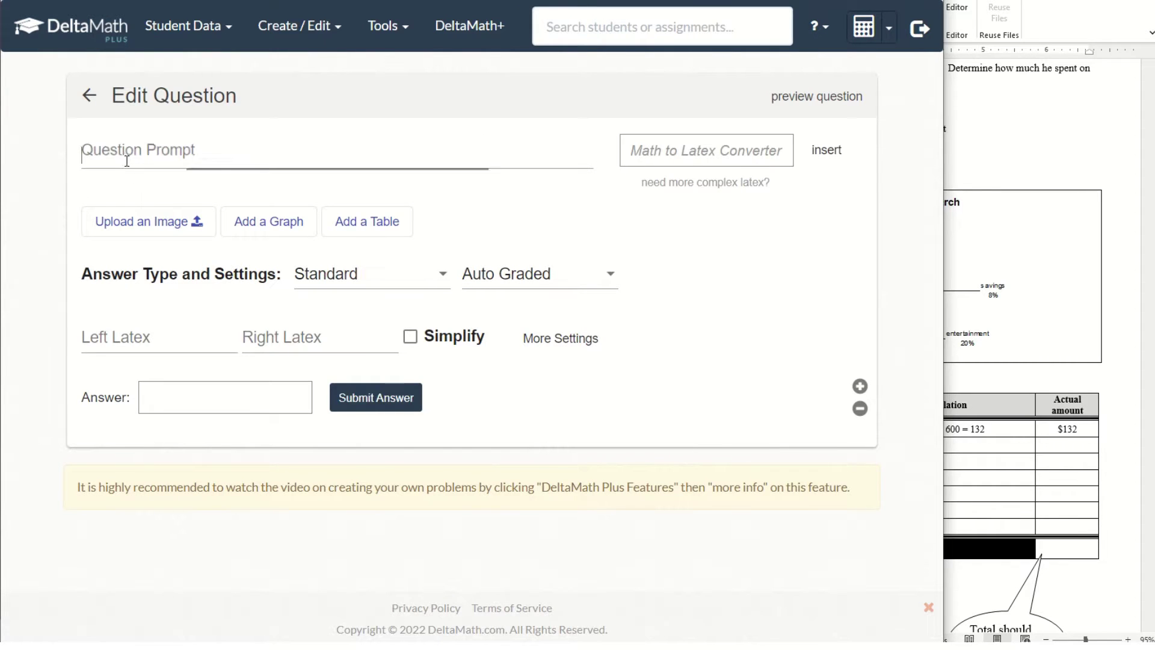
right_click(125, 161)
left_click(170, 266)
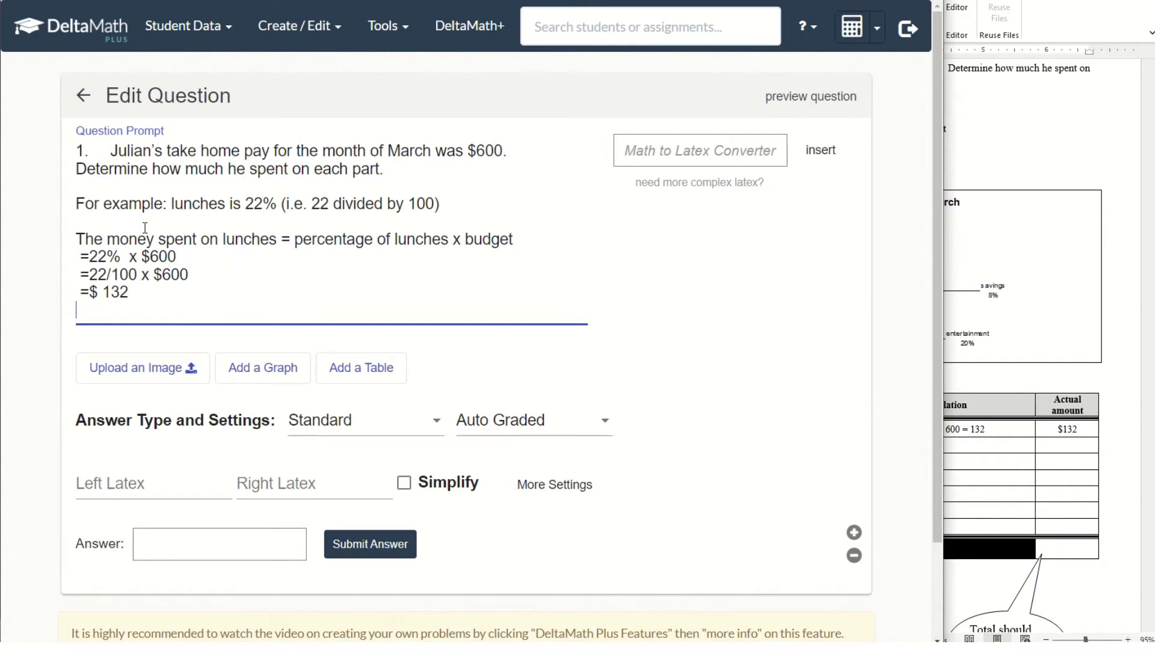
Step: Upload the cicle graph_budge pie chart image beneath the question prompt
left_click(1031, 327)
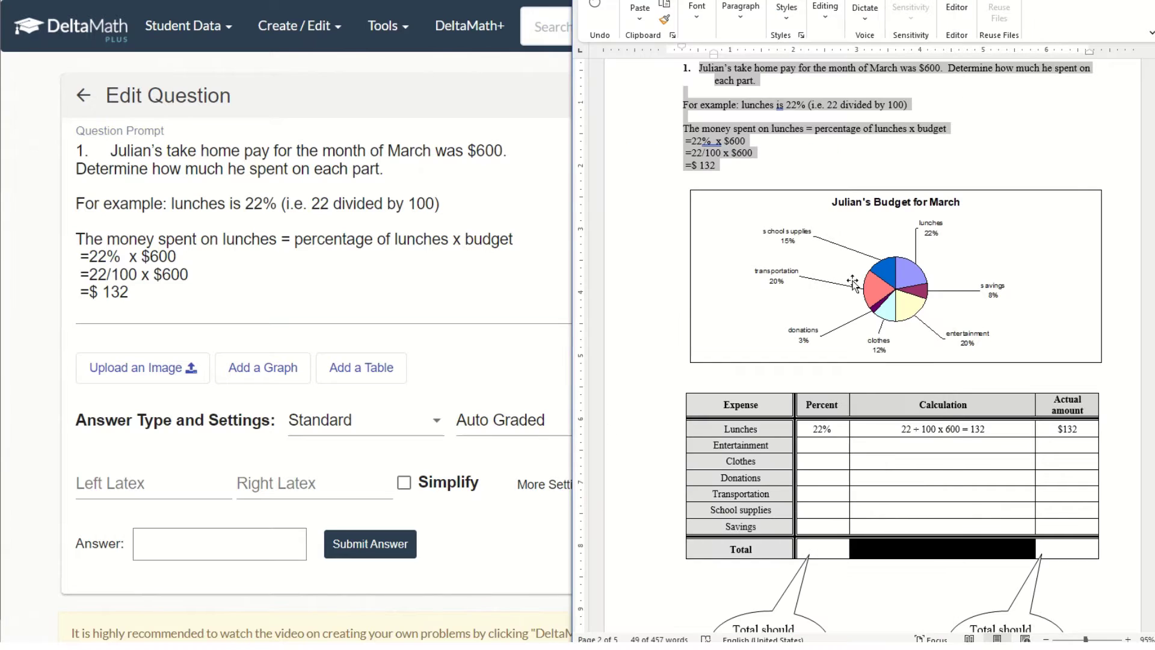
left_click(883, 290)
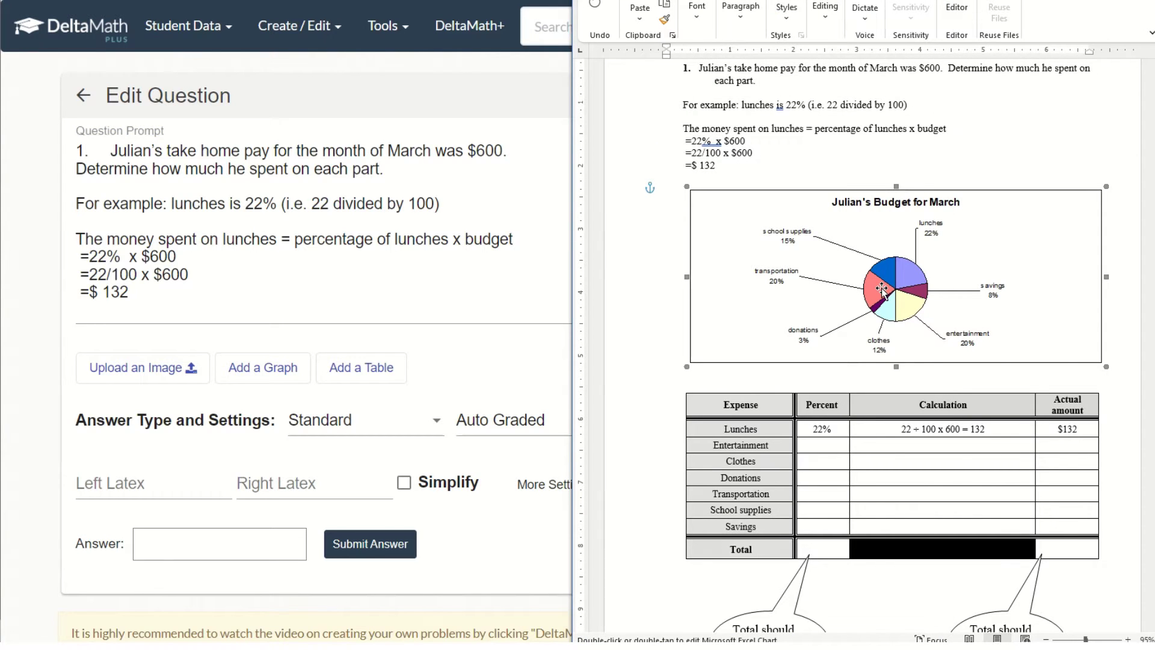
left_click(134, 373)
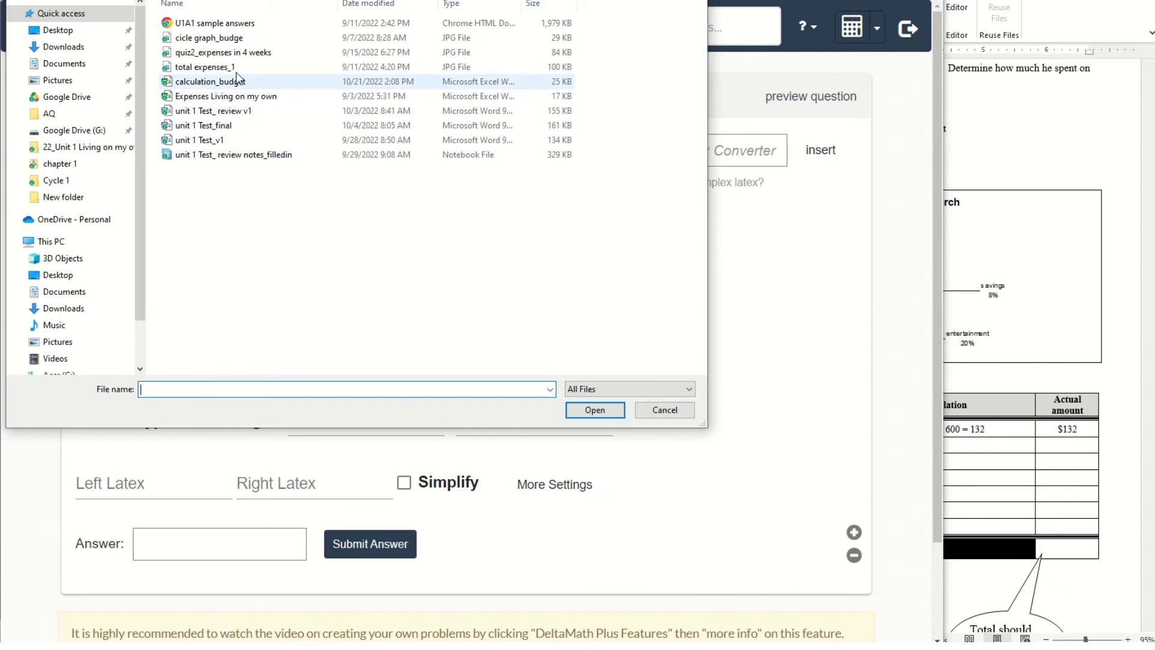
left_click(216, 38)
left_click(592, 410)
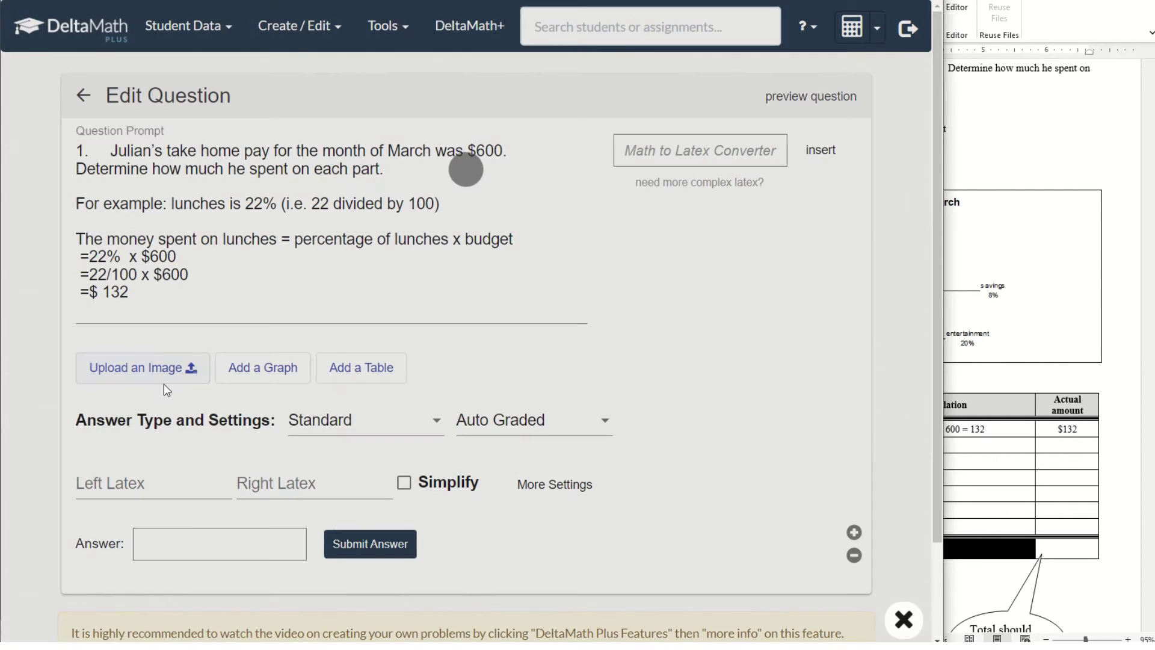
scroll(196, 420, "down", 3)
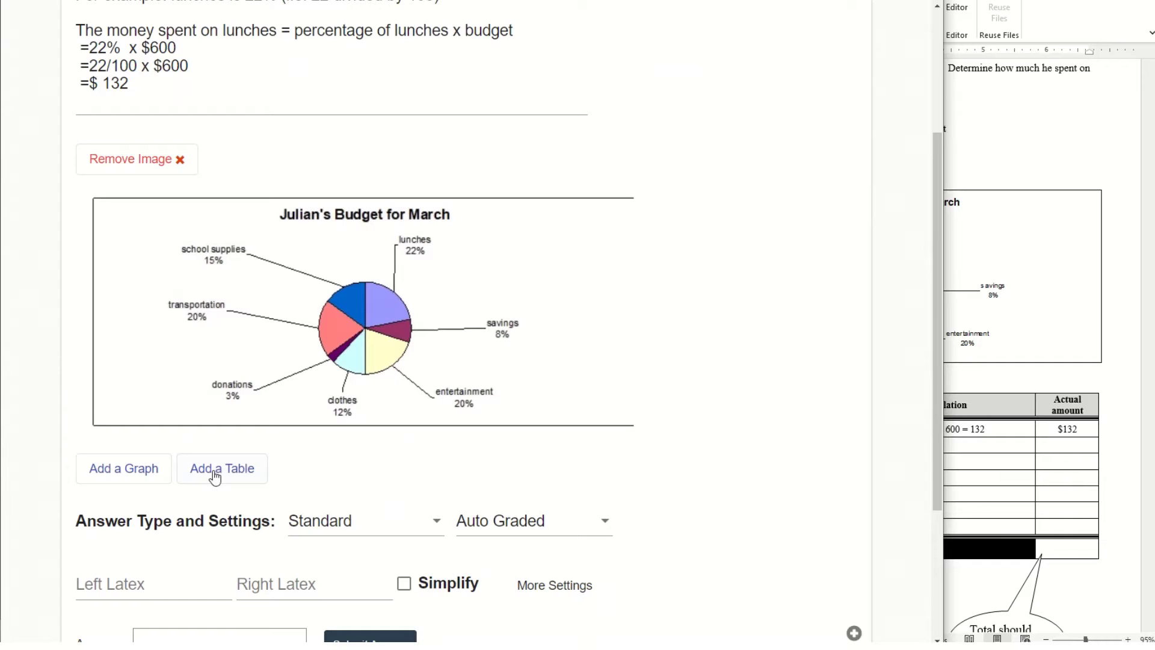
scroll(330, 480, "down", 1)
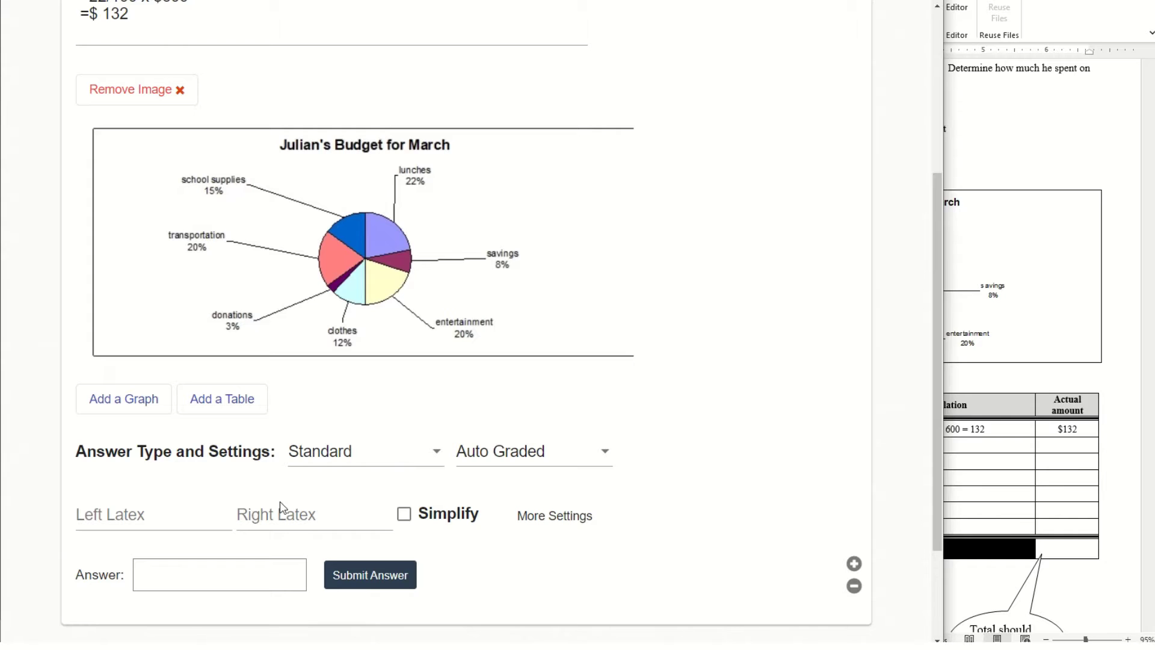
Step: Open the Standard answer-type dropdown under Answer Type and Settings
left_click(246, 512)
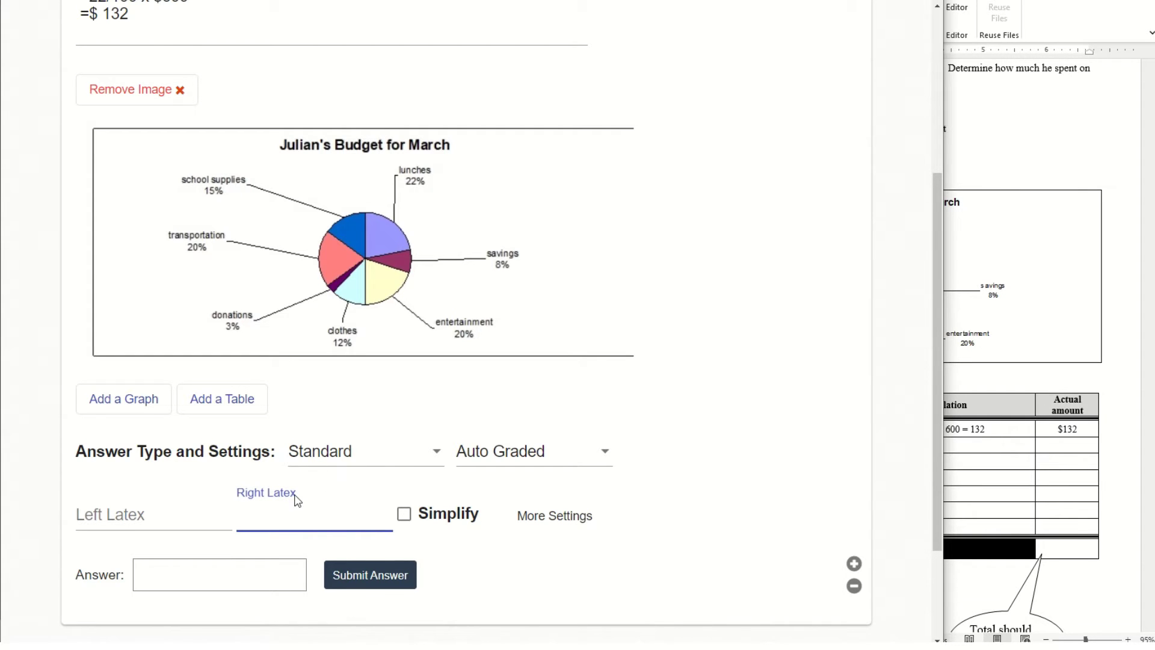
left_click(386, 462)
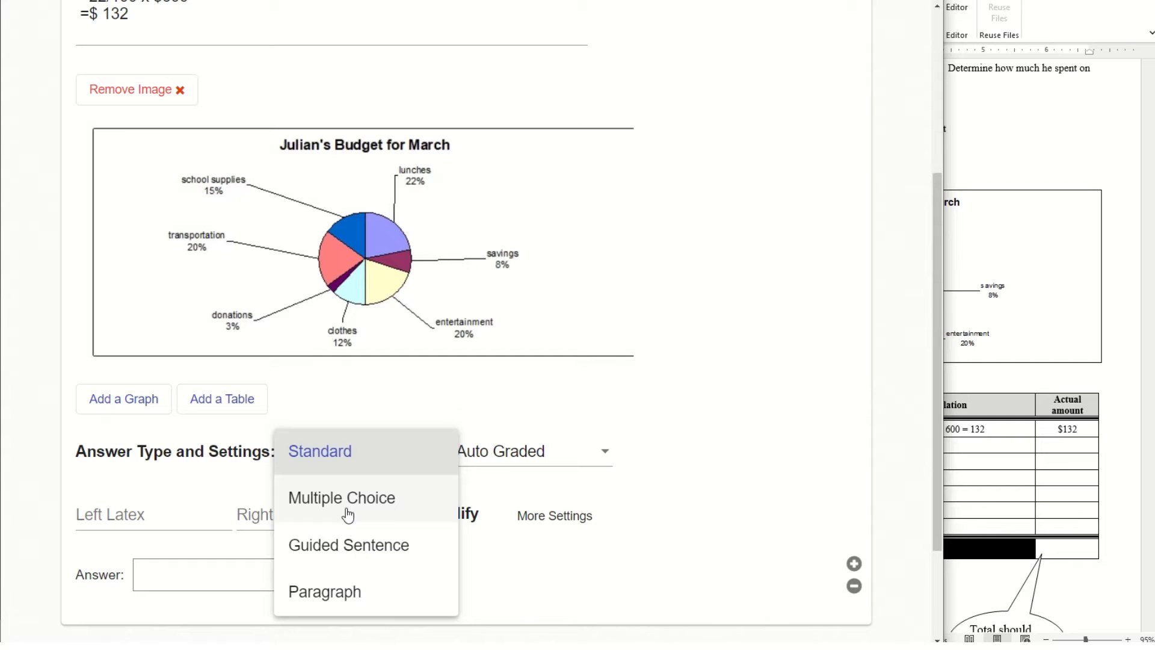
Step: Choose Guided Sentence and paste the Lunches and Entertainment labels from the Word table into the sentence text
left_click(346, 552)
left_click(990, 466)
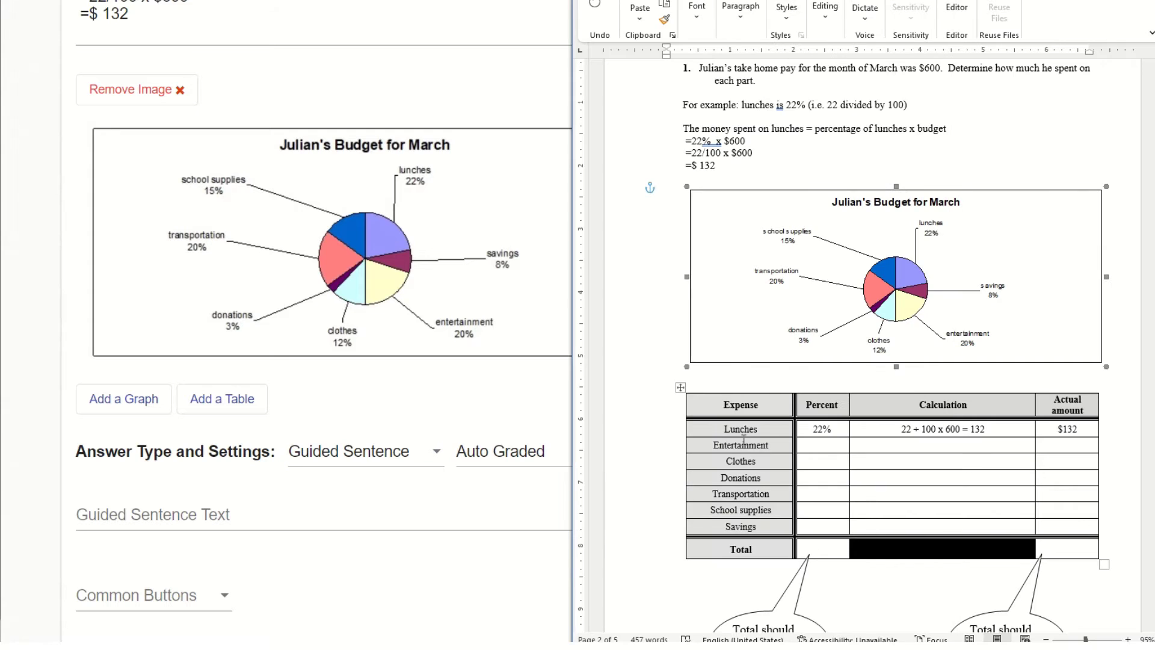
left_click_drag(717, 429, 761, 446)
key("ctrl+c")
right_click(761, 446)
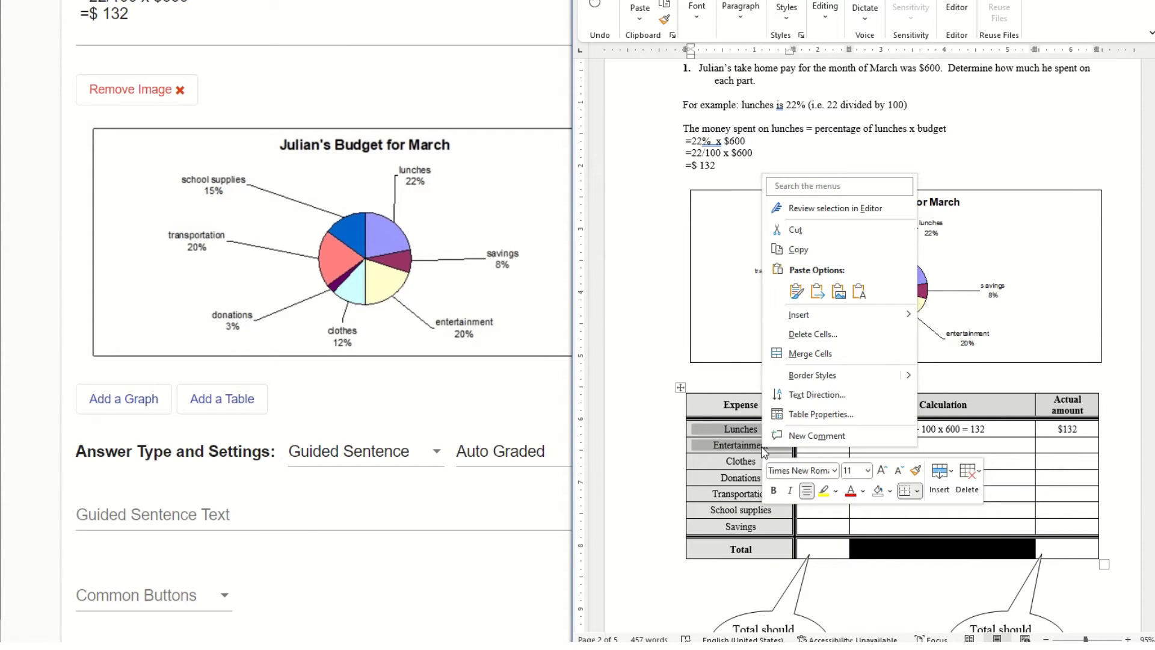
key("Escape")
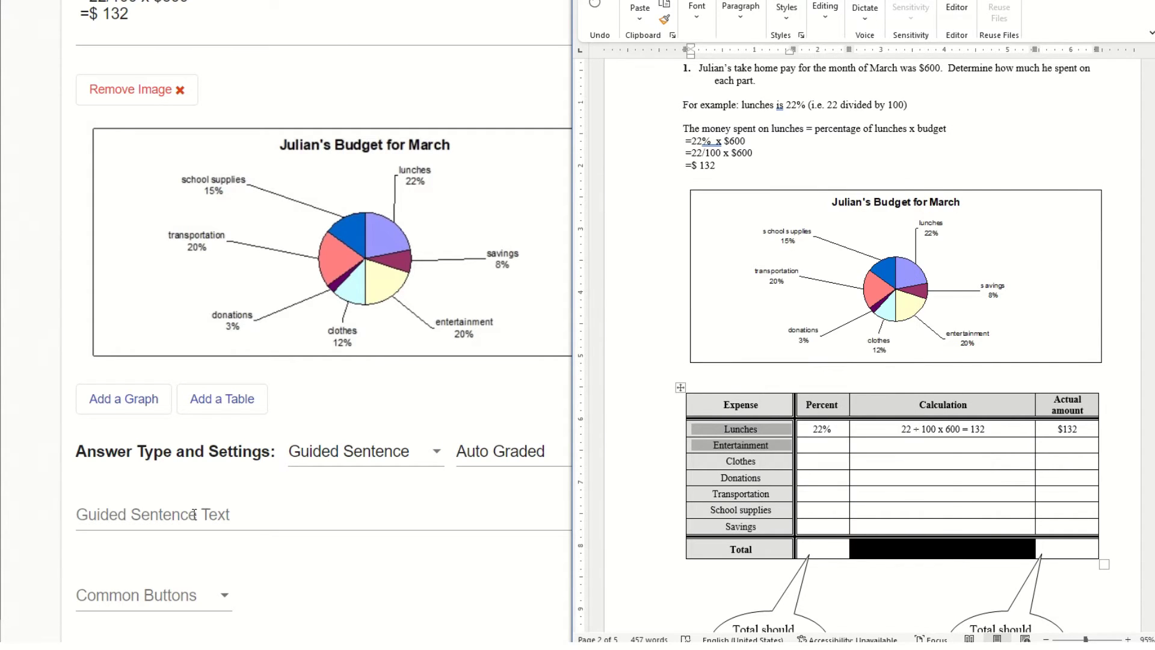
left_click(195, 515)
right_click(195, 515)
left_click(244, 381)
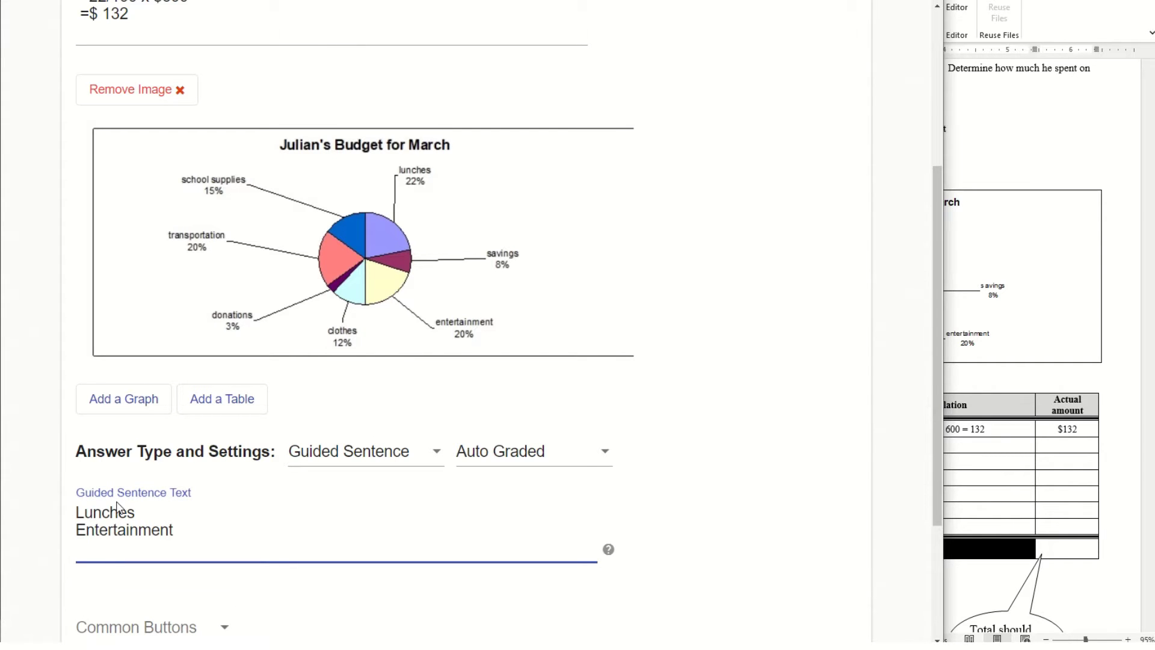
Step: Add ': $QUESTION1' after Lunches and ': $QUESTION2' after Entertainment in the sentence text
type(": $QUESTION")
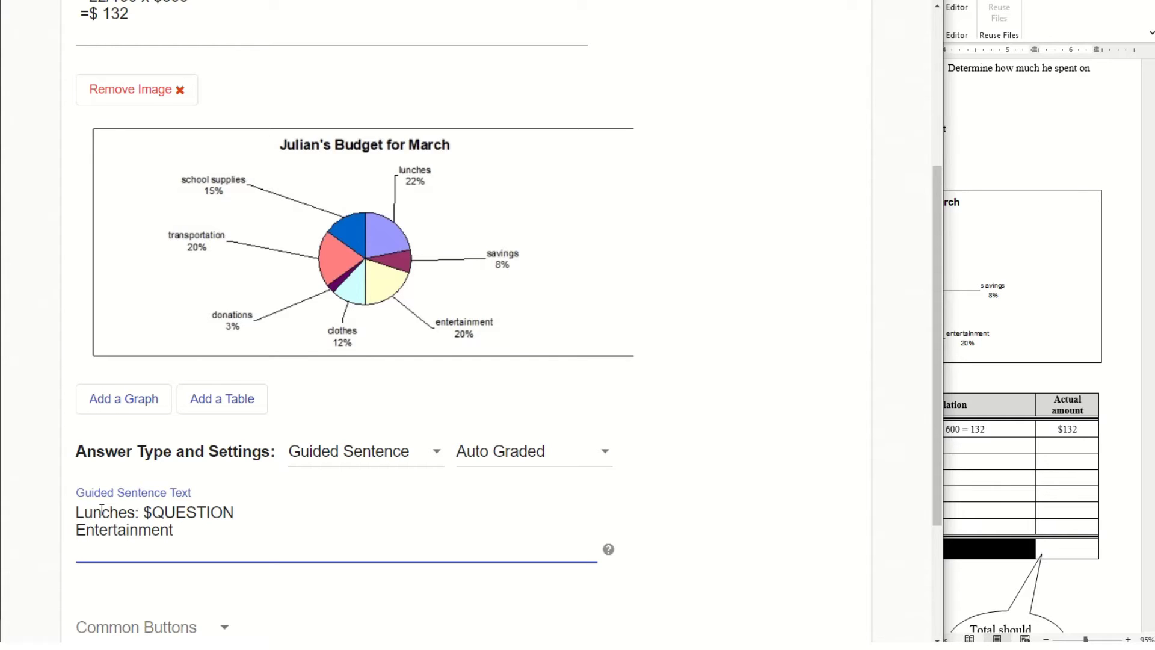
type("1 Entertainment: ")
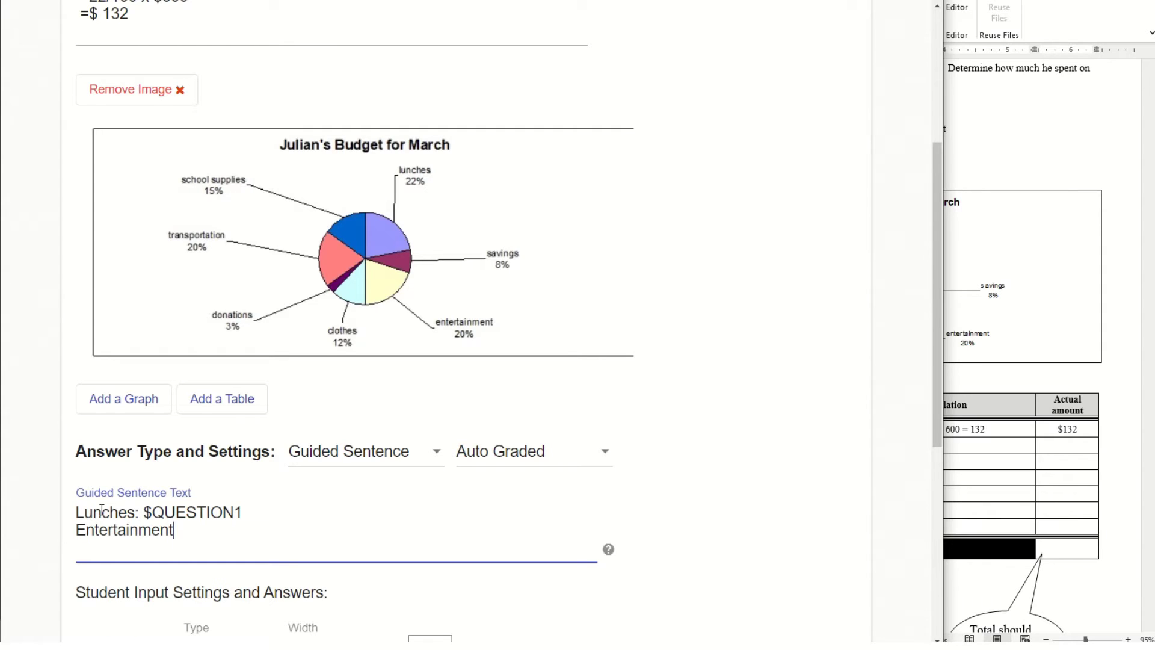
type("$QUESTION")
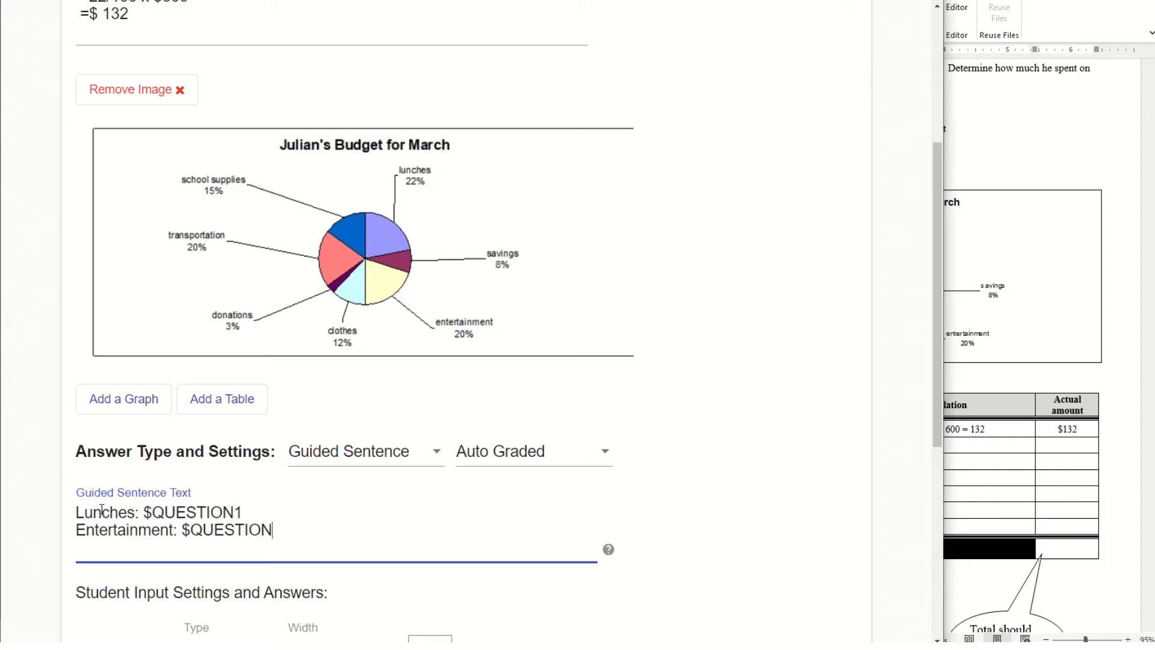
type("2")
Step: Enter 132 as the Lunches answer and 120 as the Entertainment answer
scroll(102, 510, "down", 3)
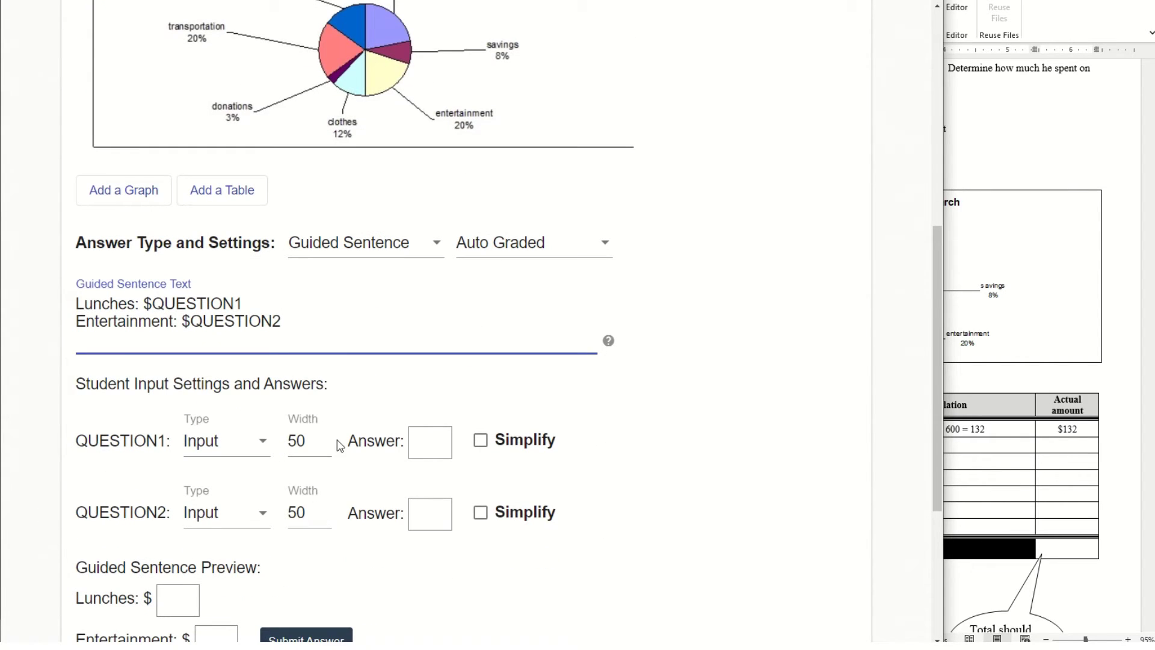
left_click(428, 437)
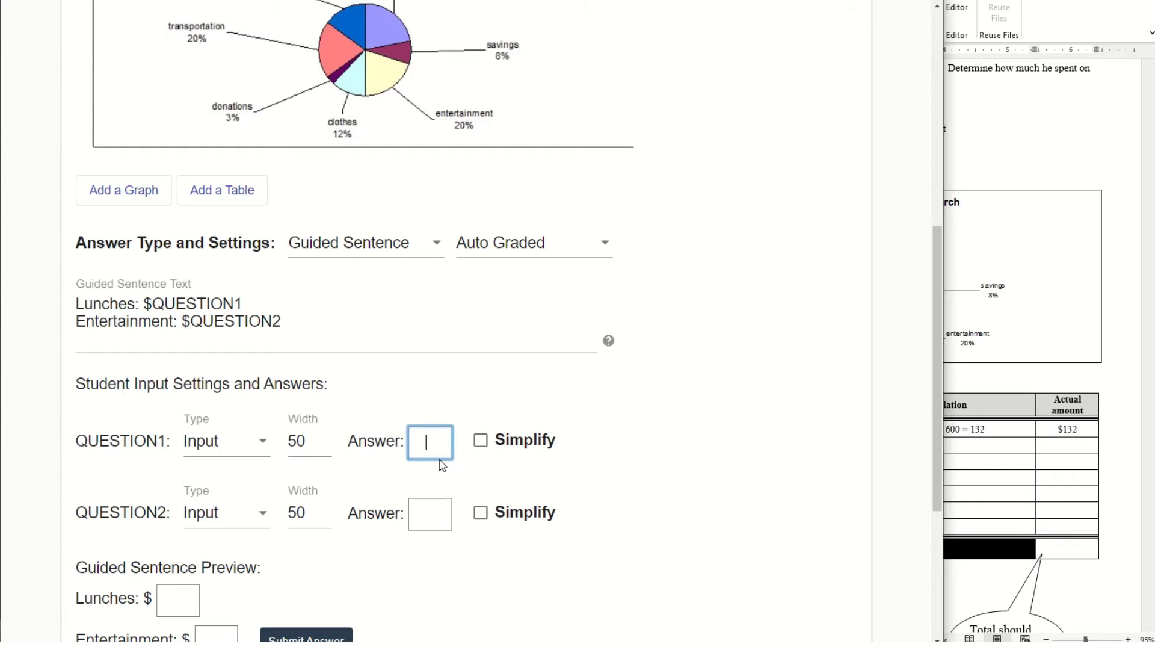
type("132")
left_click(440, 516)
type("120")
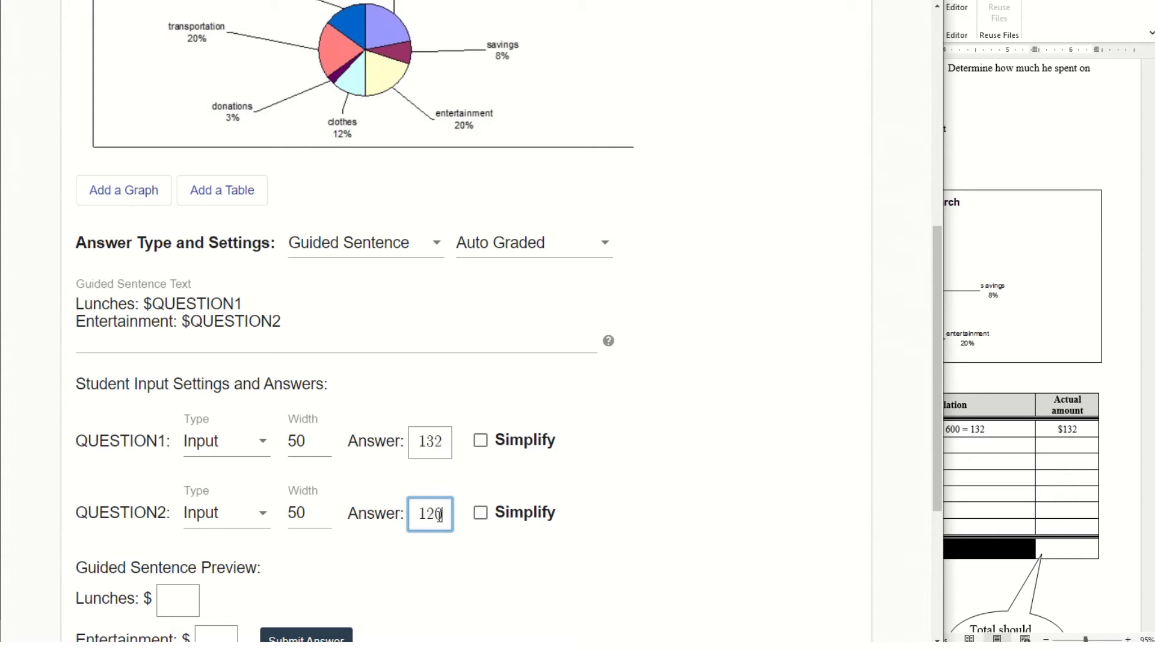
Step: Try the Lunches blank in the sentence preview, then leave the Lunches answer as plain 132
scroll(160, 614, "down", 2)
left_click(175, 461)
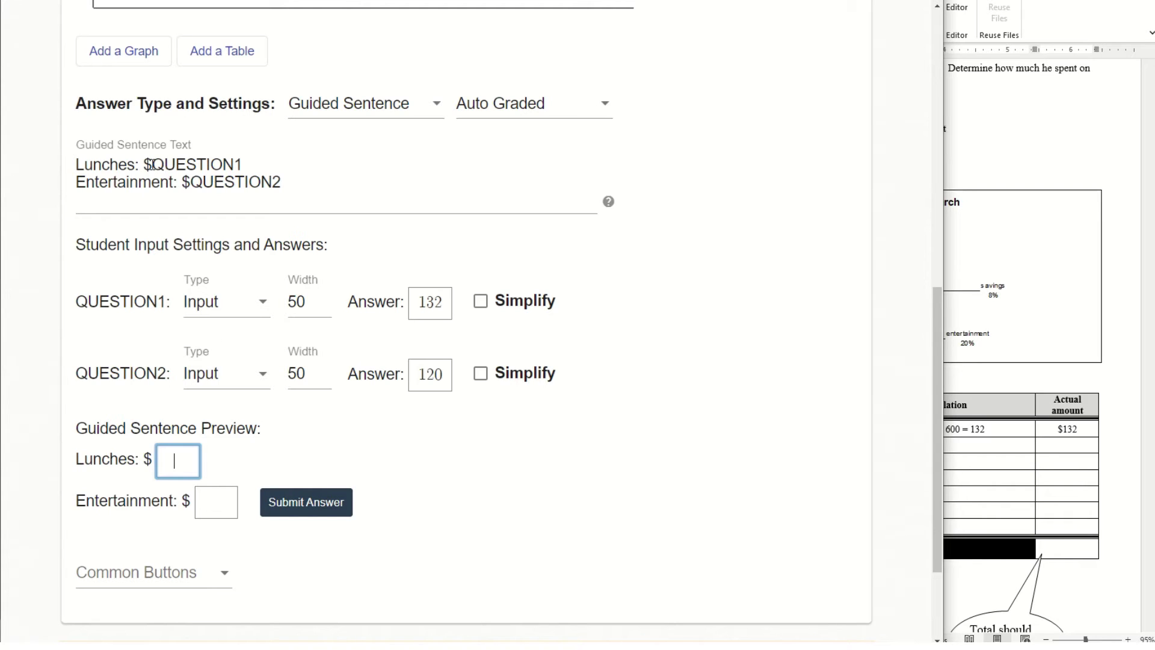
left_click(422, 298)
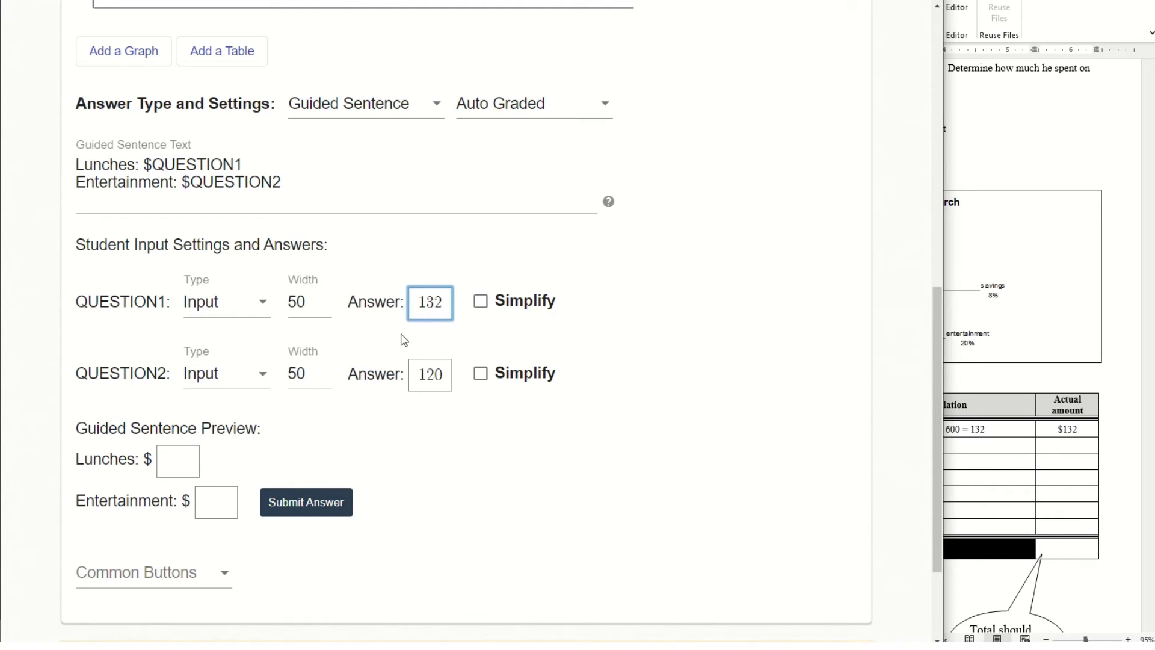
type("$")
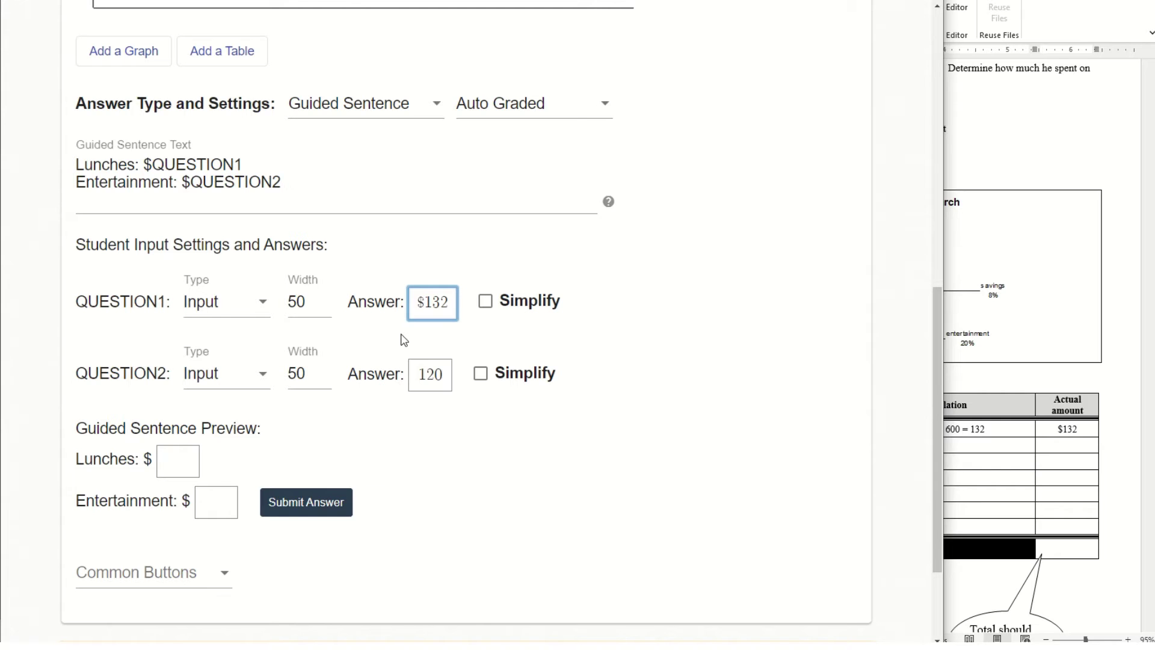
key("BackSpace")
scroll(431, 544, "up", 10)
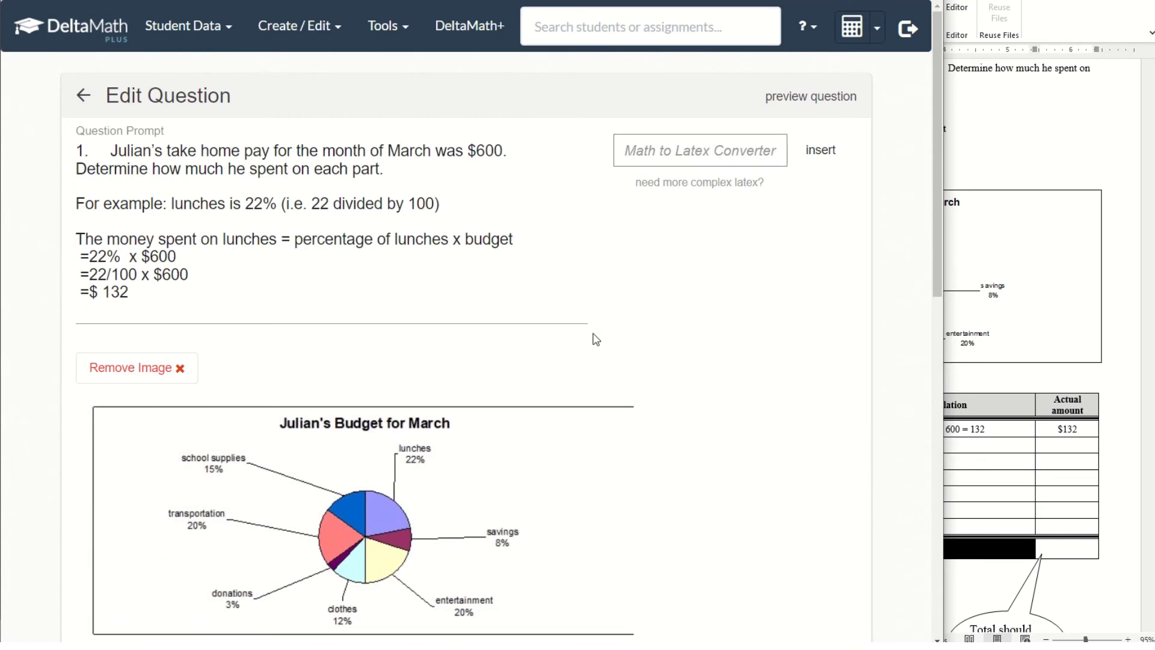
Step: Preview as a student, answer 132 and 120, submit and confirm grading, then go back
left_click(820, 98)
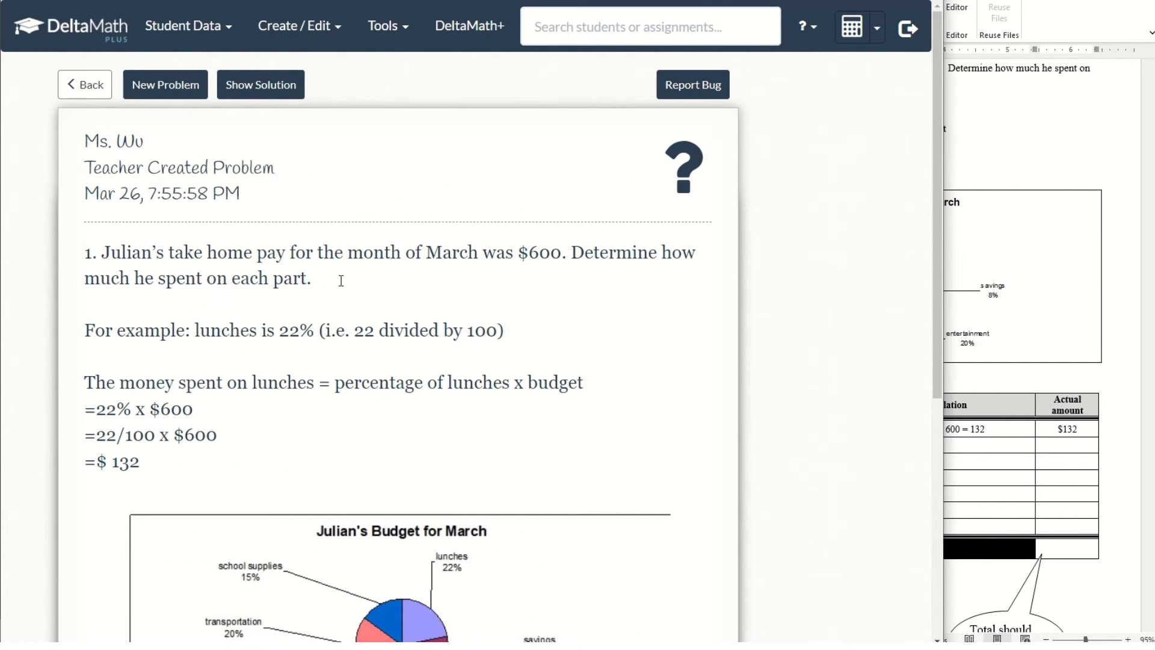
scroll(258, 318, "down", 2)
scroll(259, 319, "down", 5)
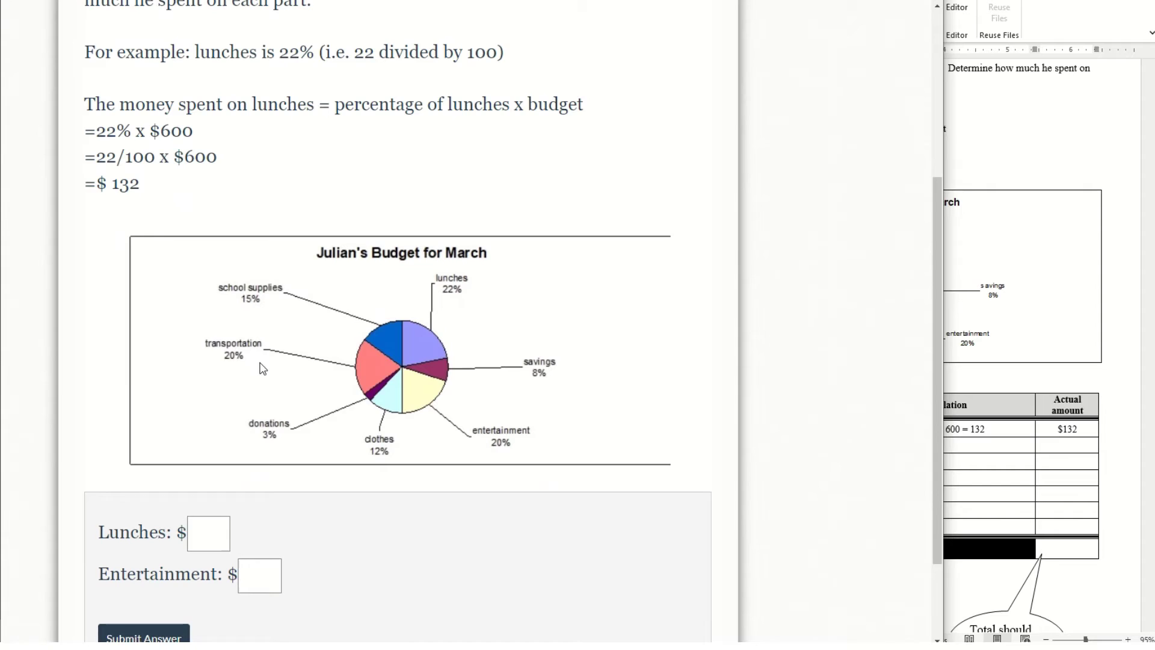
left_click(216, 411)
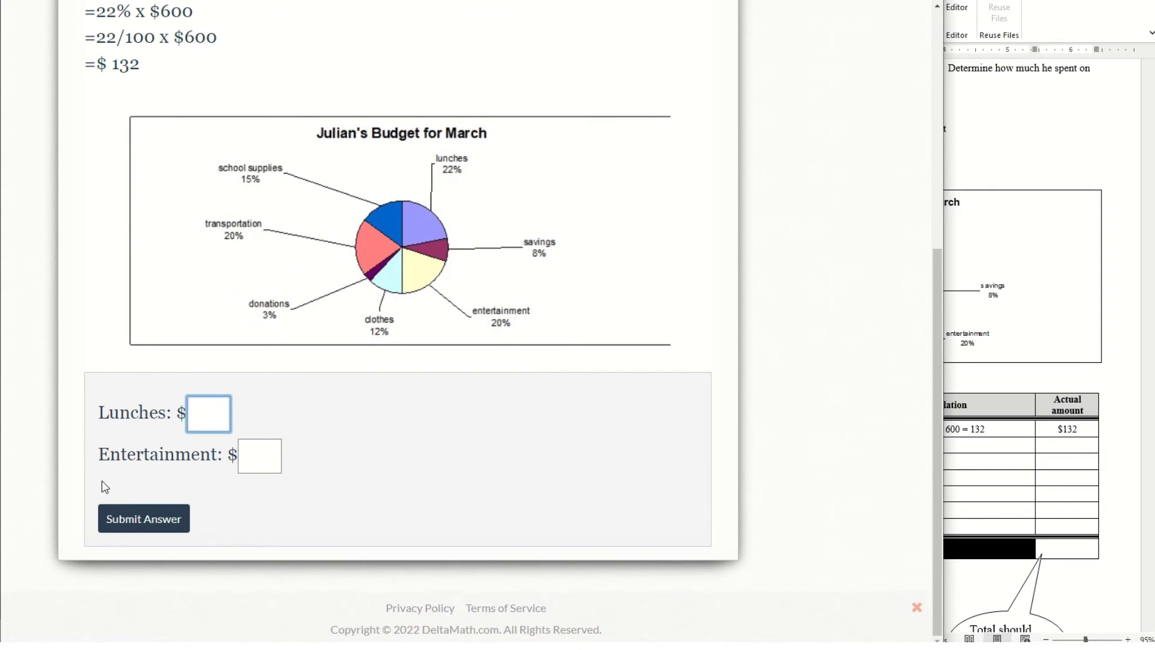
type("132")
left_click(262, 463)
type("120")
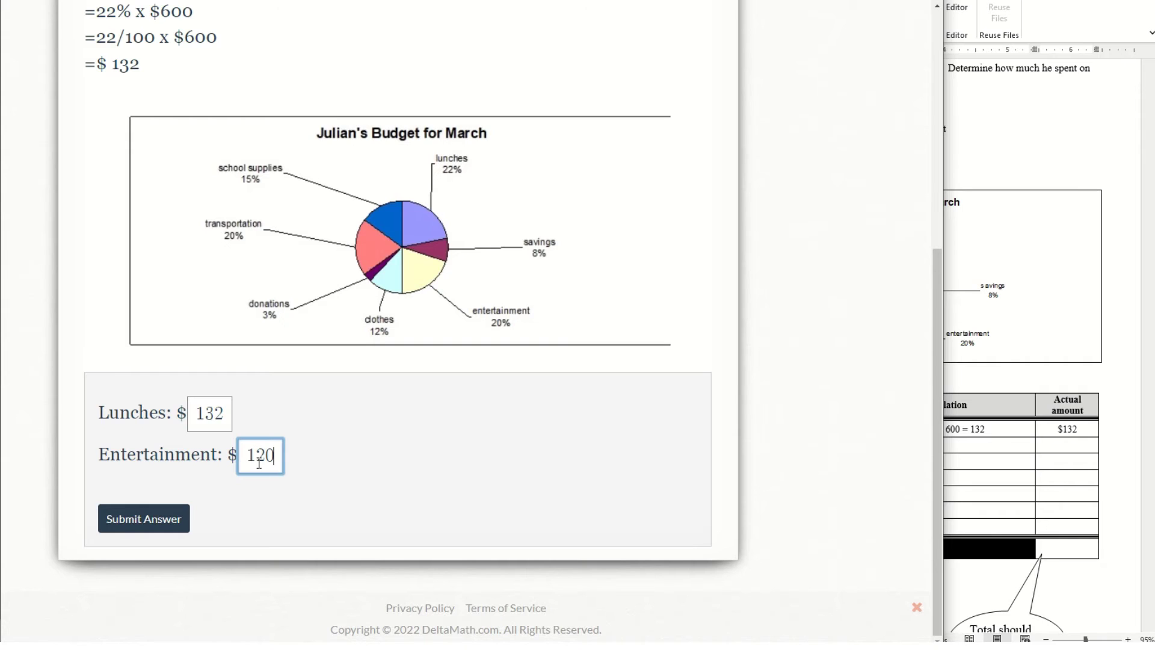
left_click(179, 516)
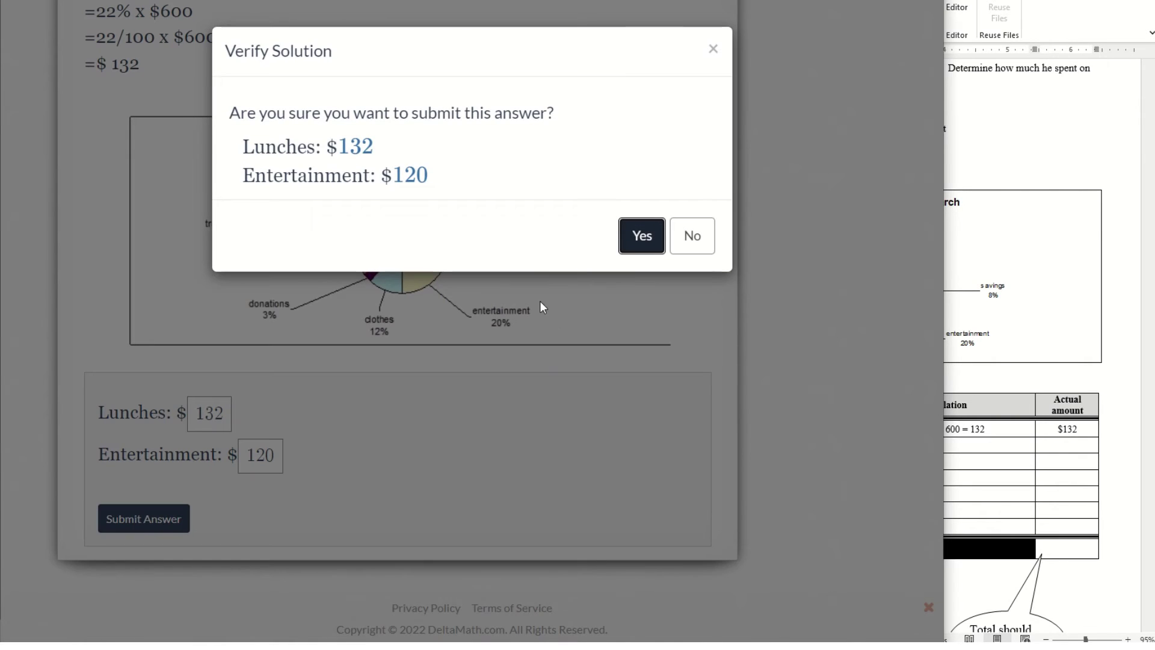
left_click(642, 236)
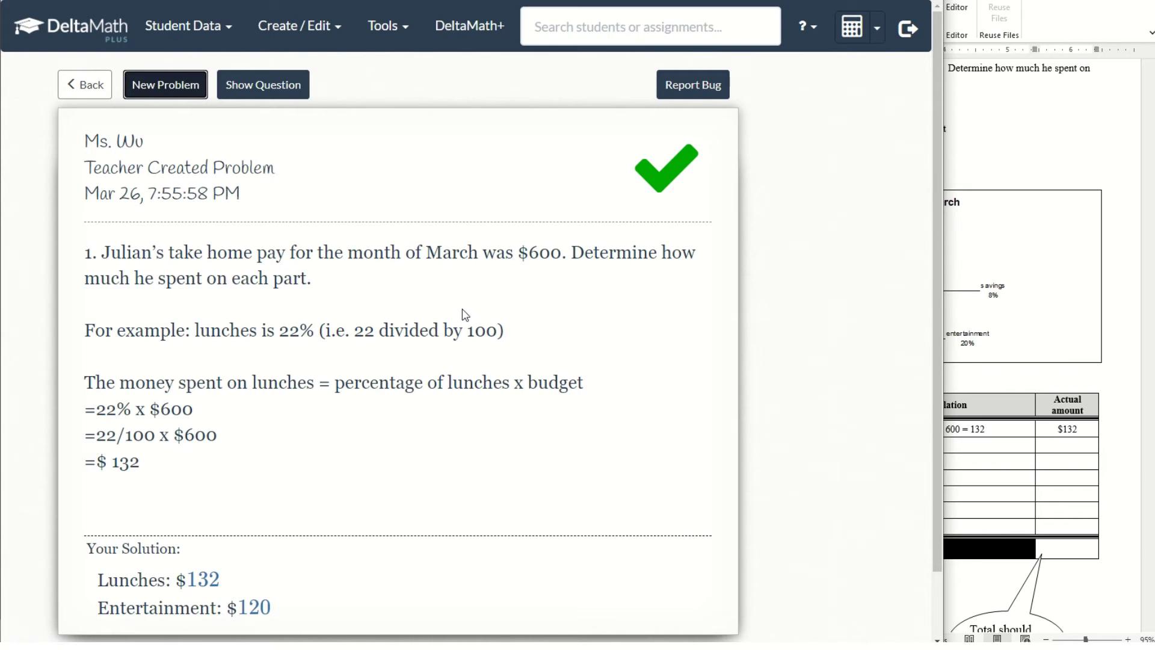
left_click(86, 90)
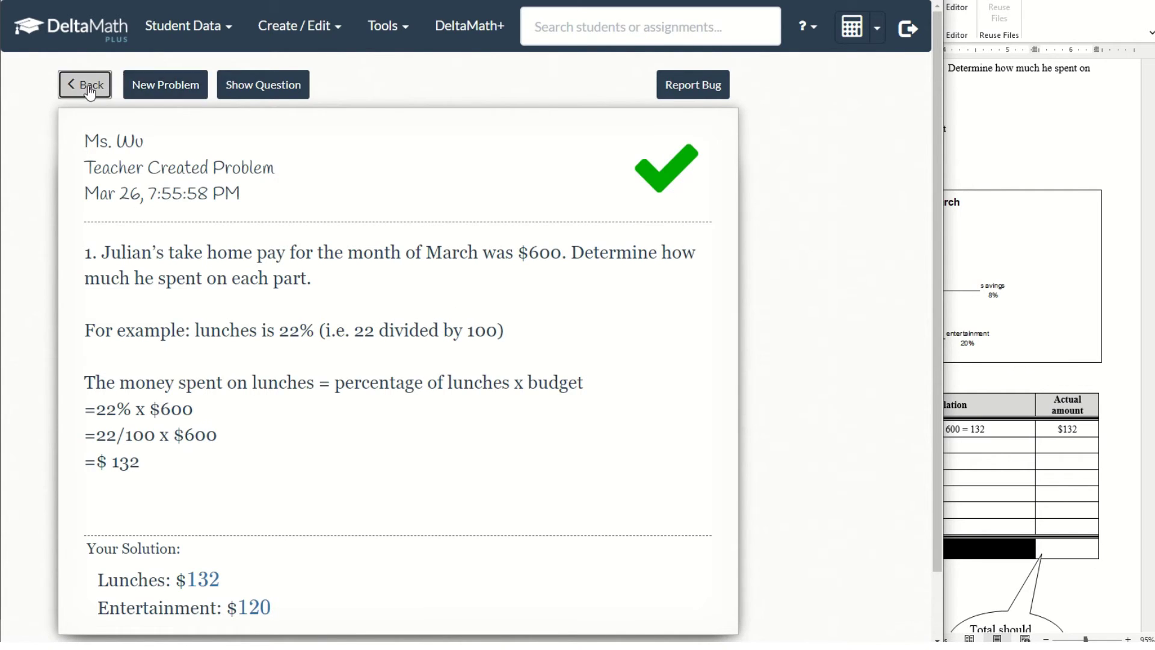
Step: Duplicate the custom question and change its $600 budget to $800 in the prompt
left_click(85, 96)
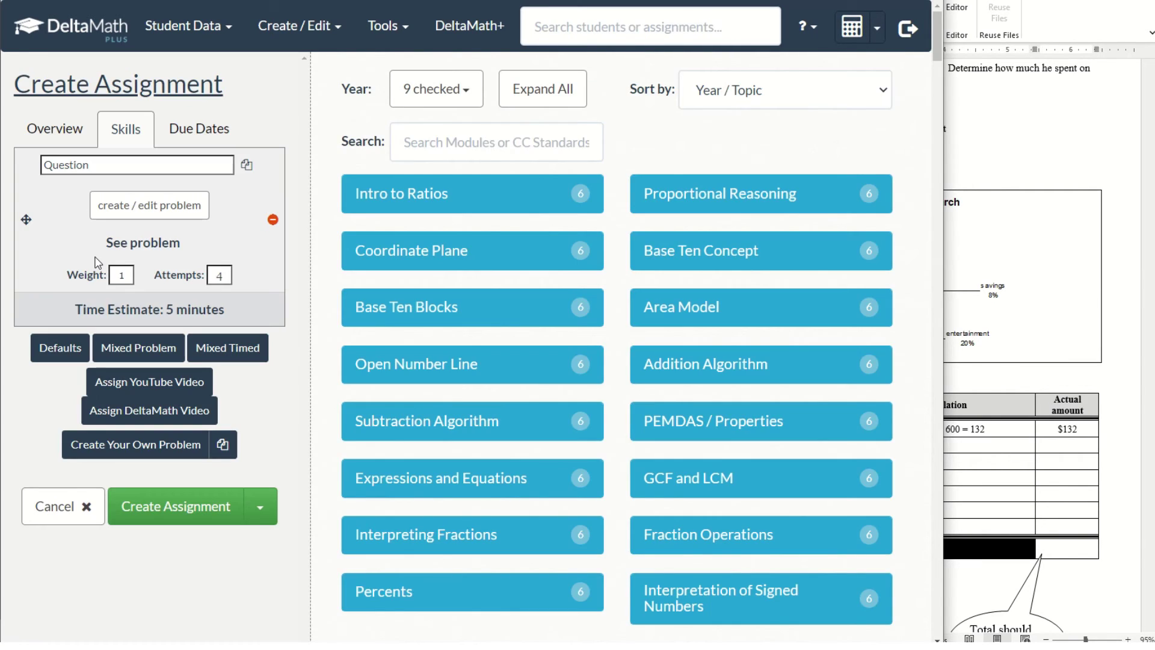
left_click(246, 167)
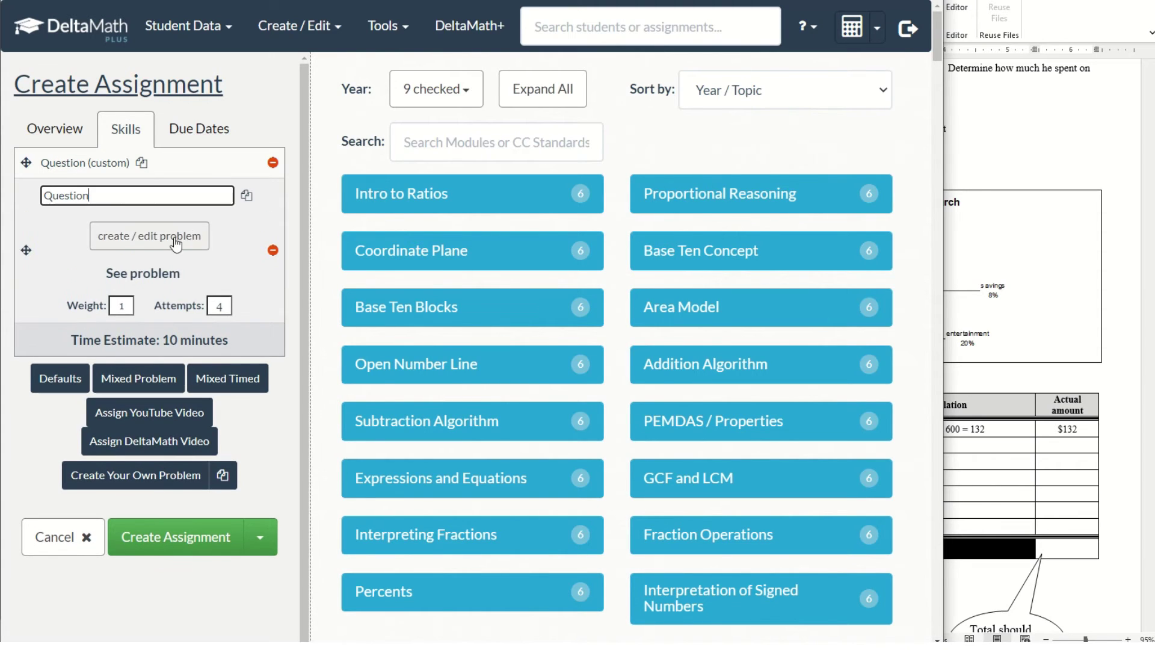
left_click(137, 236)
left_click_drag(154, 265, 146, 268)
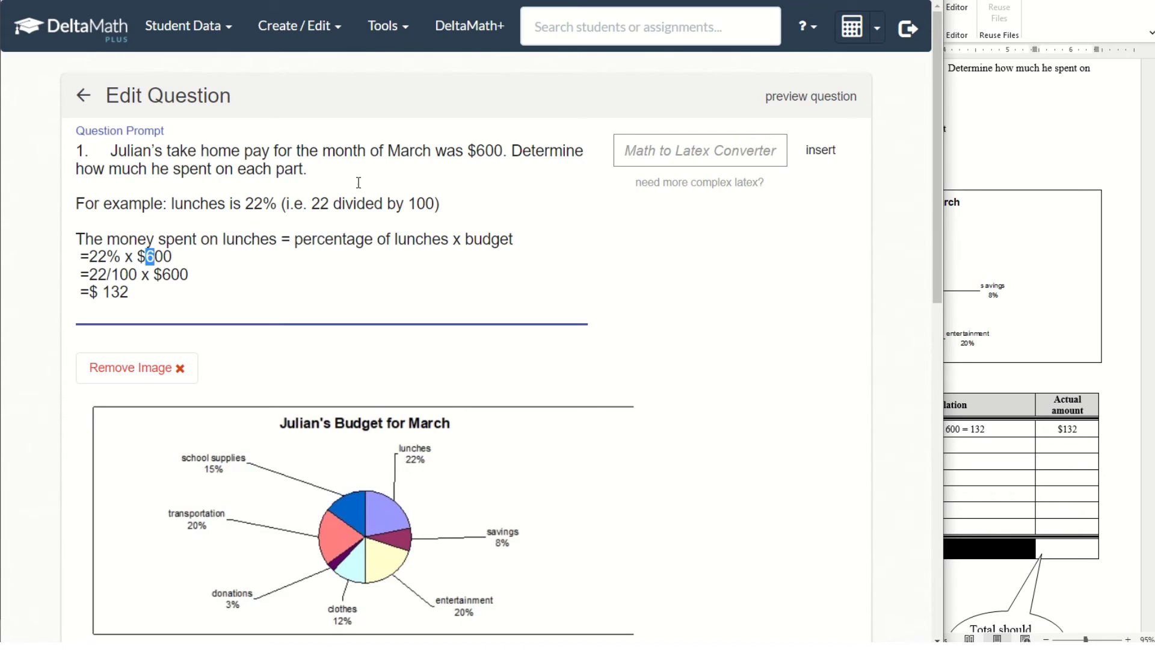
type("8")
left_click_drag(488, 152, 479, 155)
type("8")
left_click_drag(166, 274, 112, 296)
type("876")
Step: Update the copy's answers to 176 for Lunches and 160 for Entertainment
scroll(122, 313, "down", 7)
left_click(451, 479)
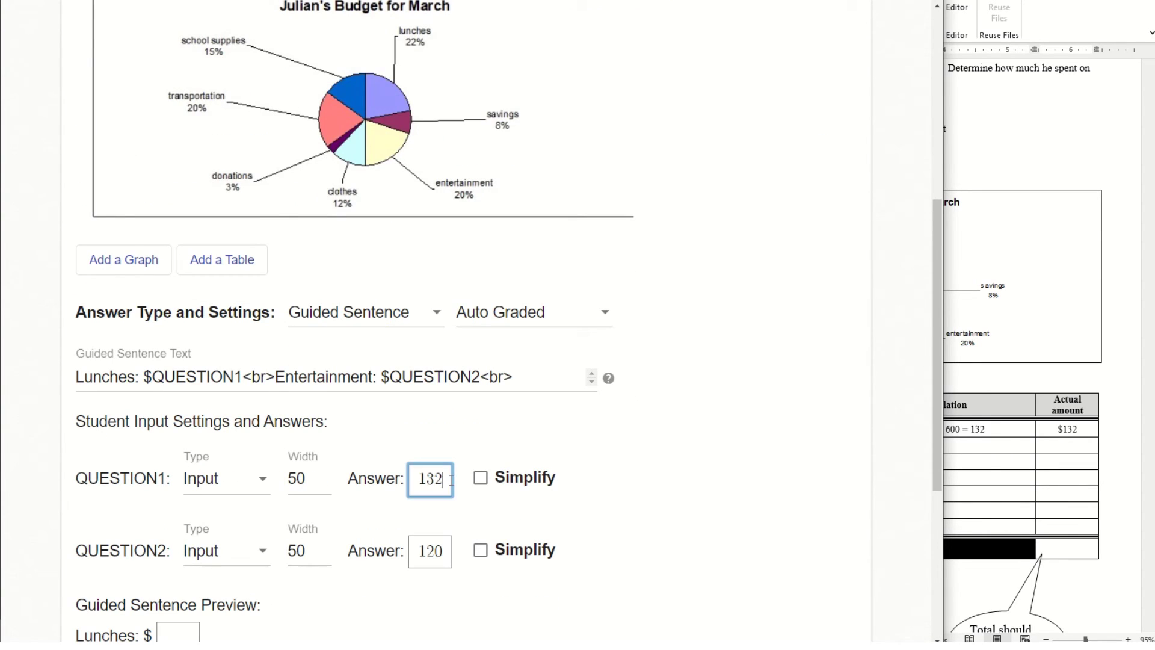
left_click_drag(451, 479, 425, 487)
type("76")
left_click_drag(450, 551, 429, 555)
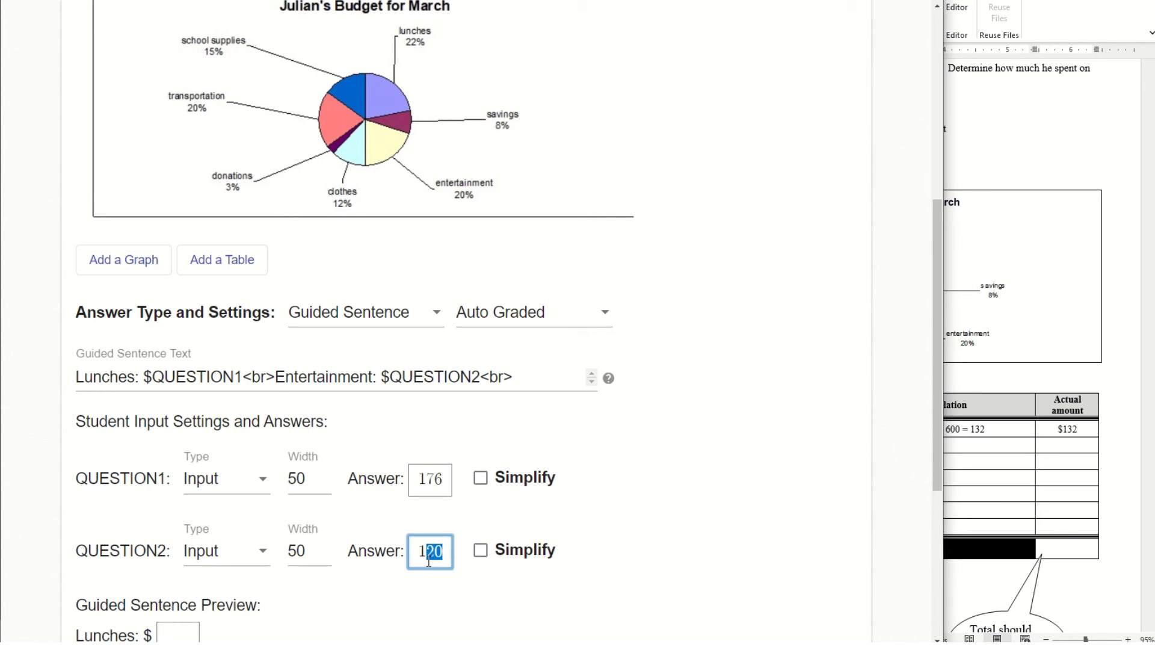
type("60")
scroll(429, 421, "up", 7)
Step: Copy Equation of a median from the 2.2 Median, Altitude and Perpendicular Bisector assignment and open it for editing
left_click(88, 96)
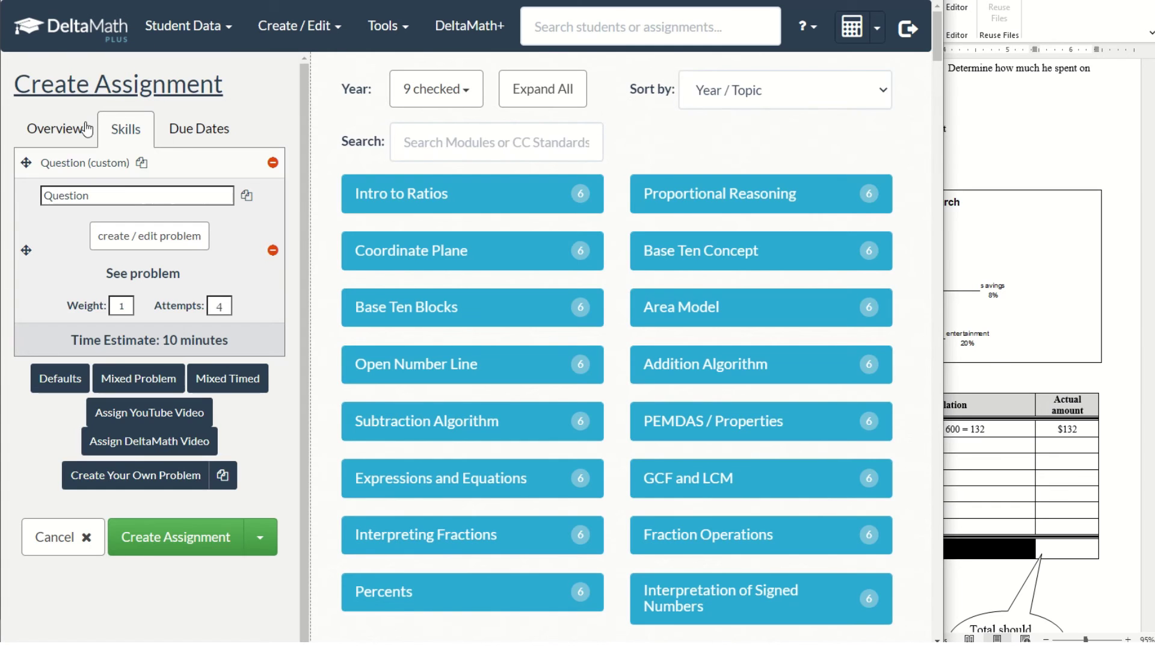
left_click(224, 476)
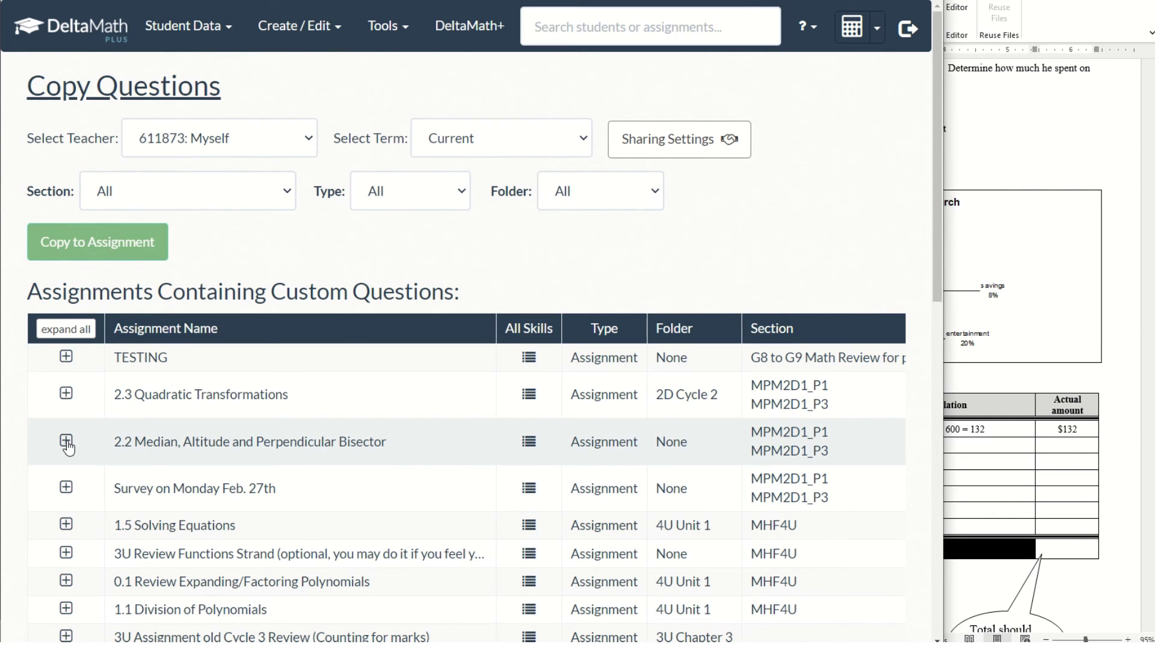
left_click(67, 441)
left_click(85, 483)
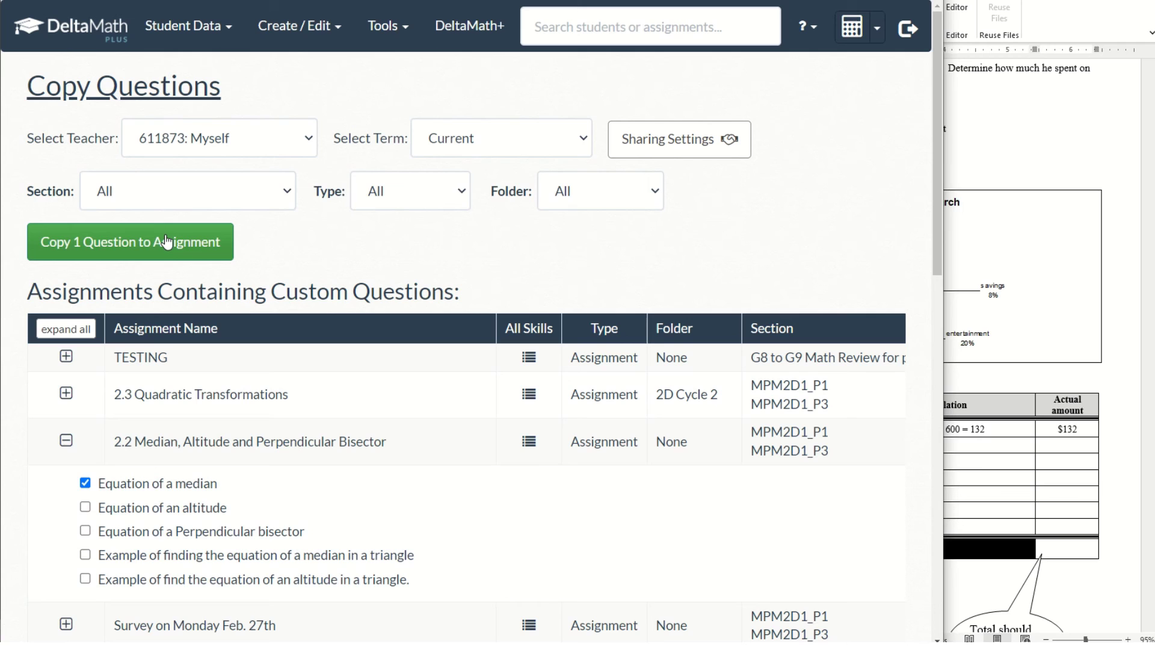
left_click(165, 247)
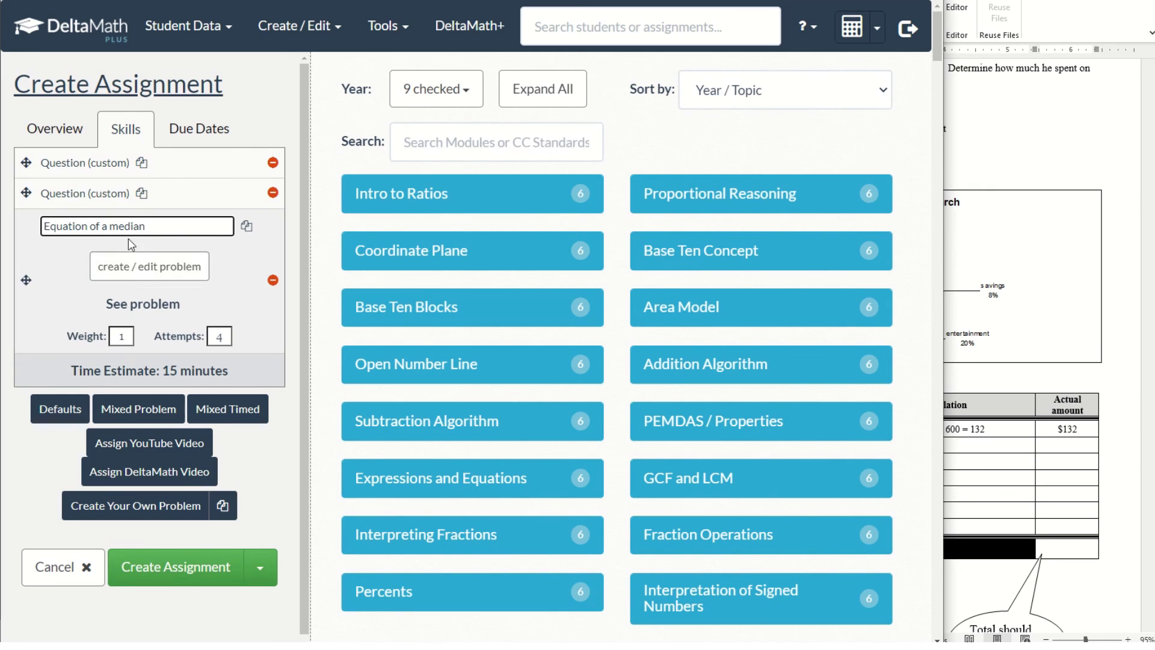
left_click(140, 269)
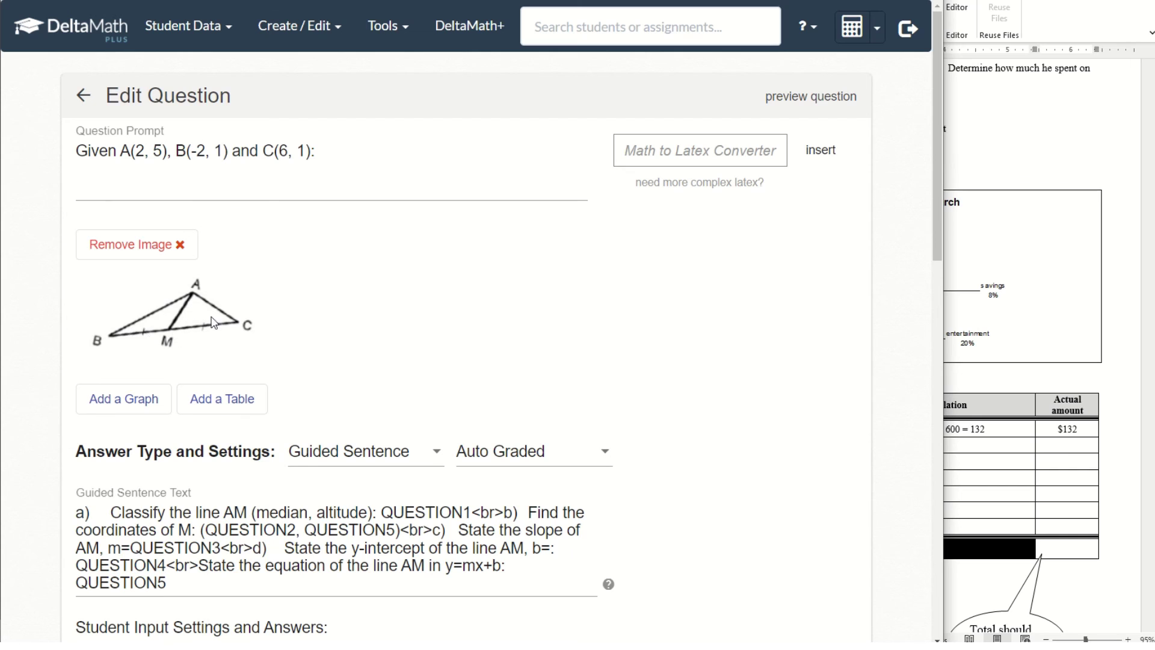
scroll(353, 353, "down", 5)
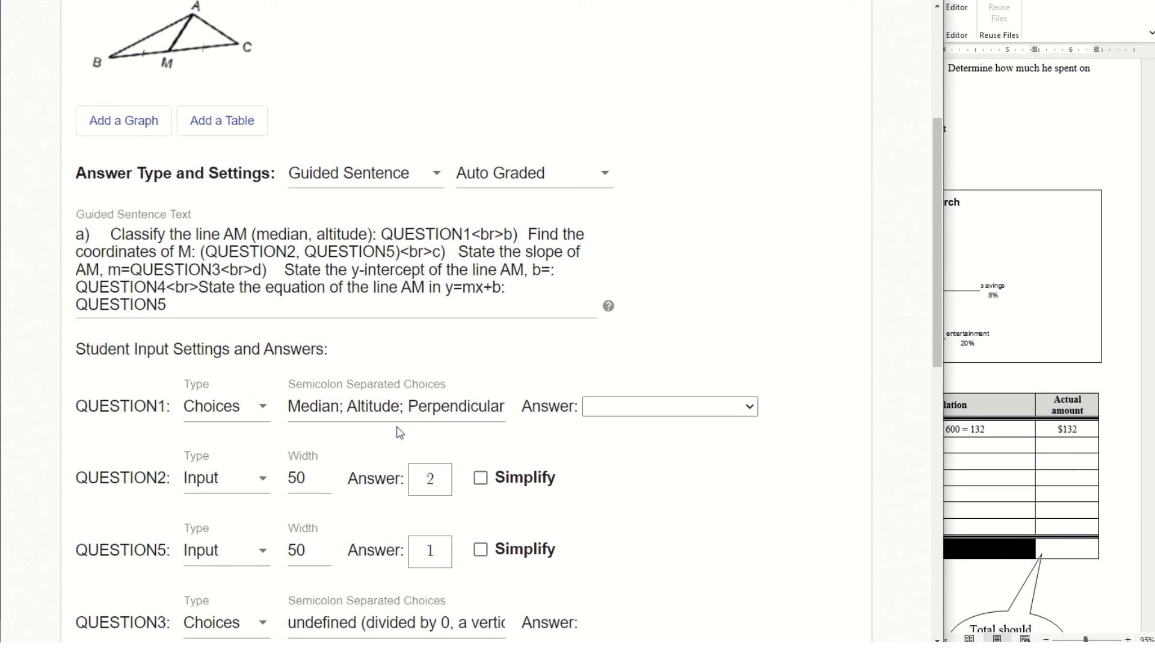